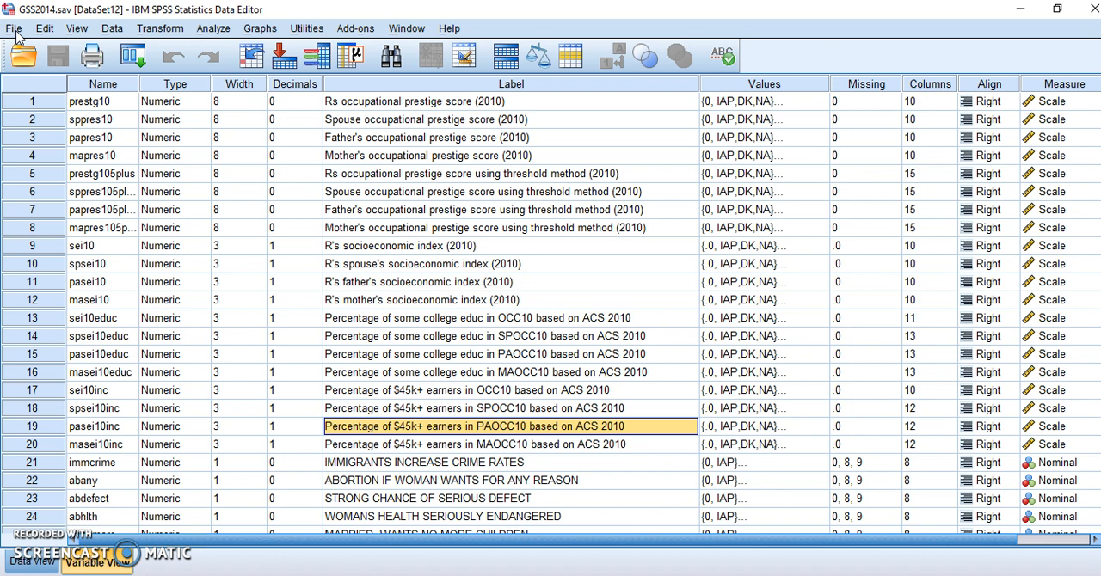
click(15, 29)
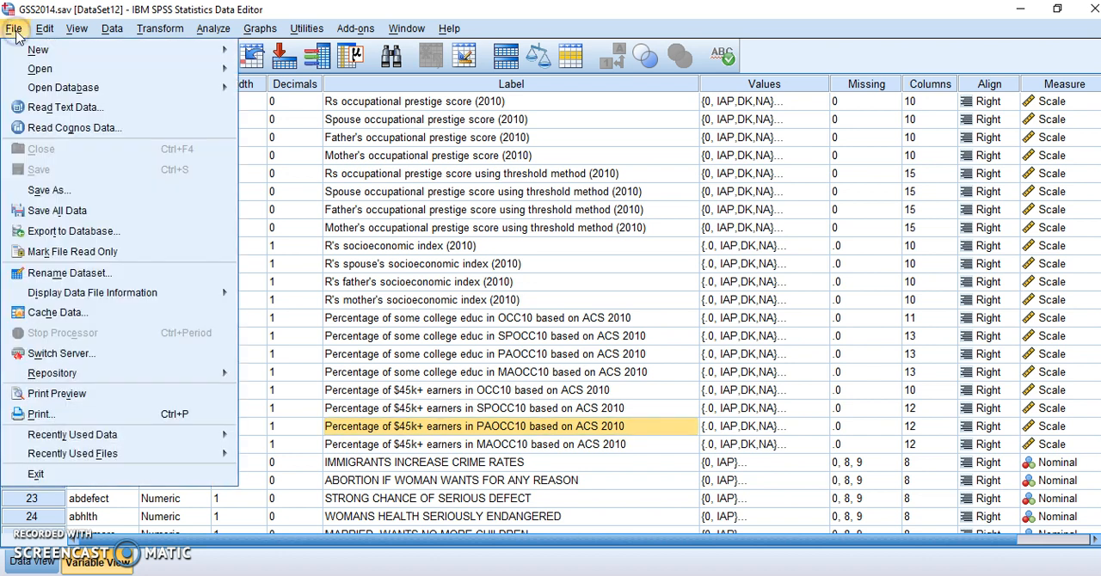
mouse_move(28, 54)
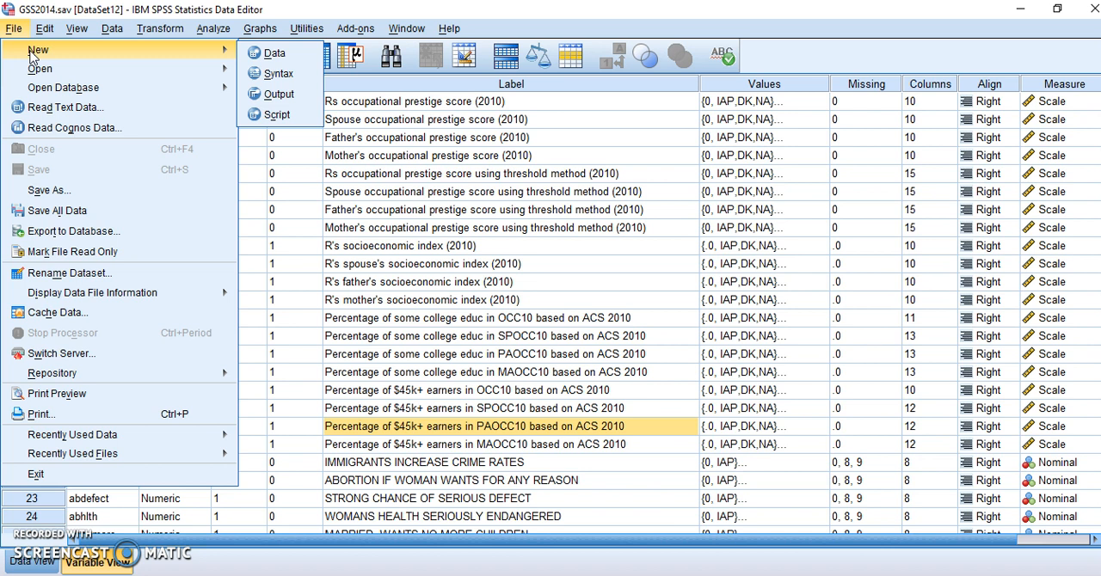
click(36, 72)
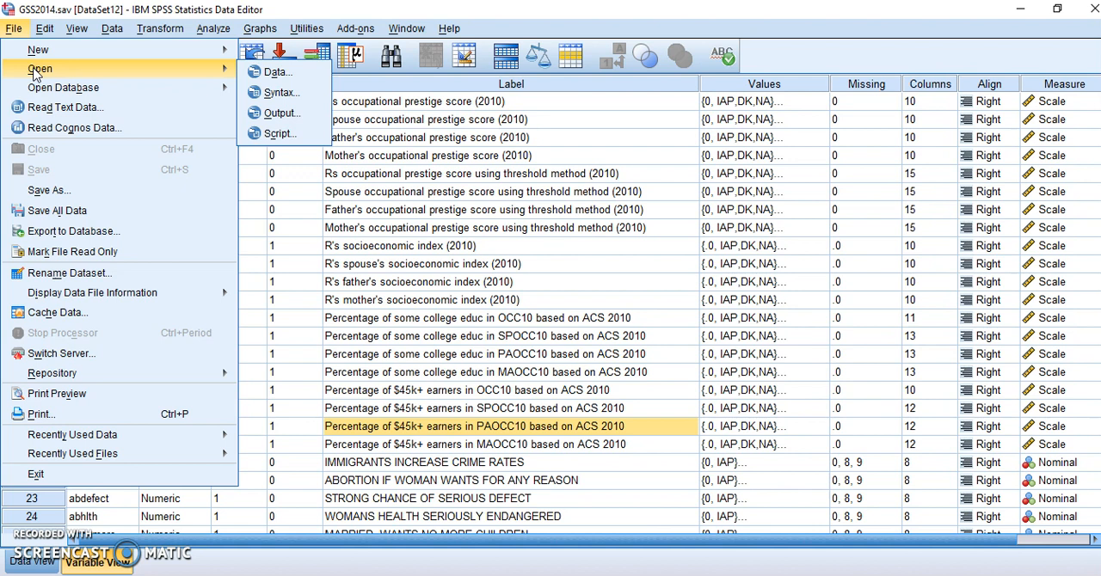
click(43, 189)
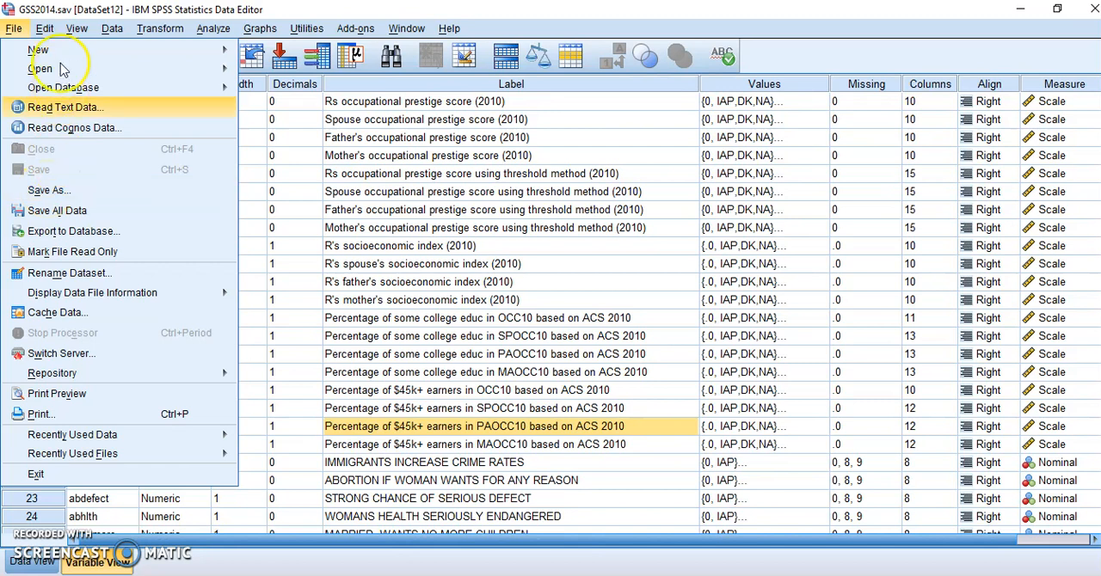
mouse_move(48, 28)
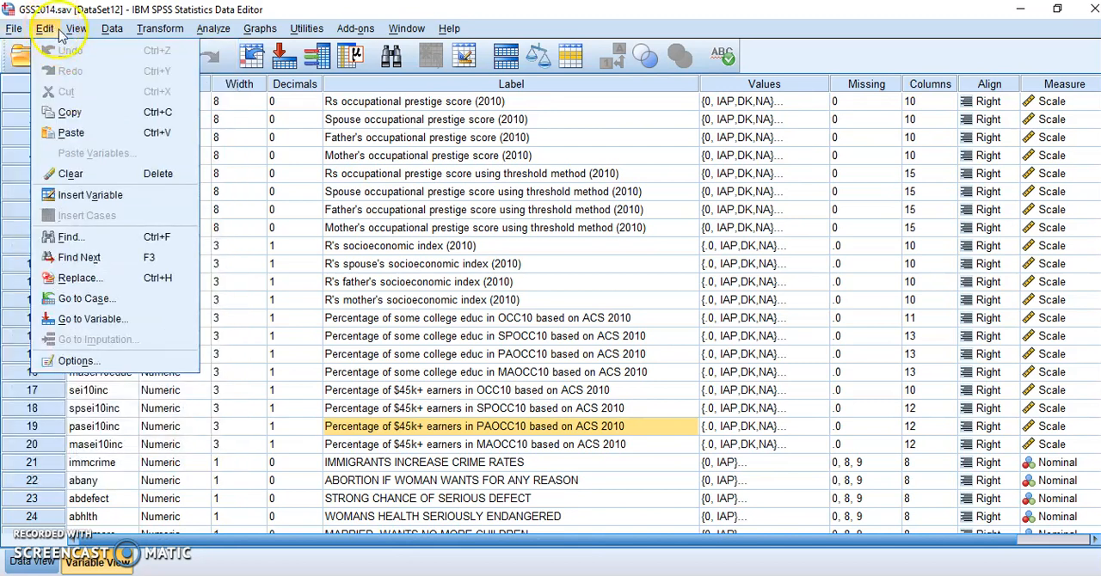
click(185, 30)
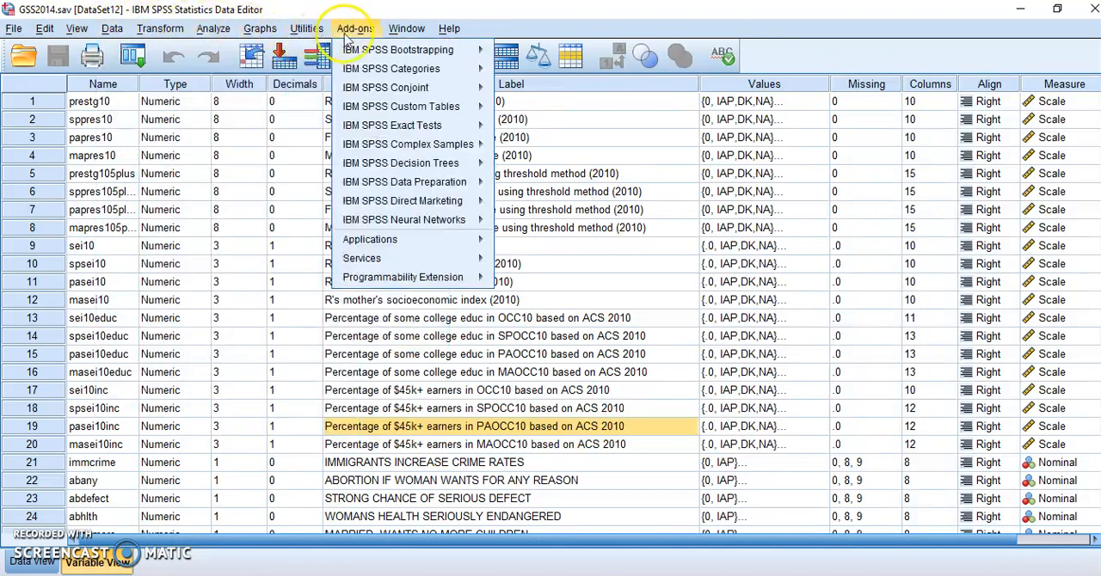
mouse_move(428, 34)
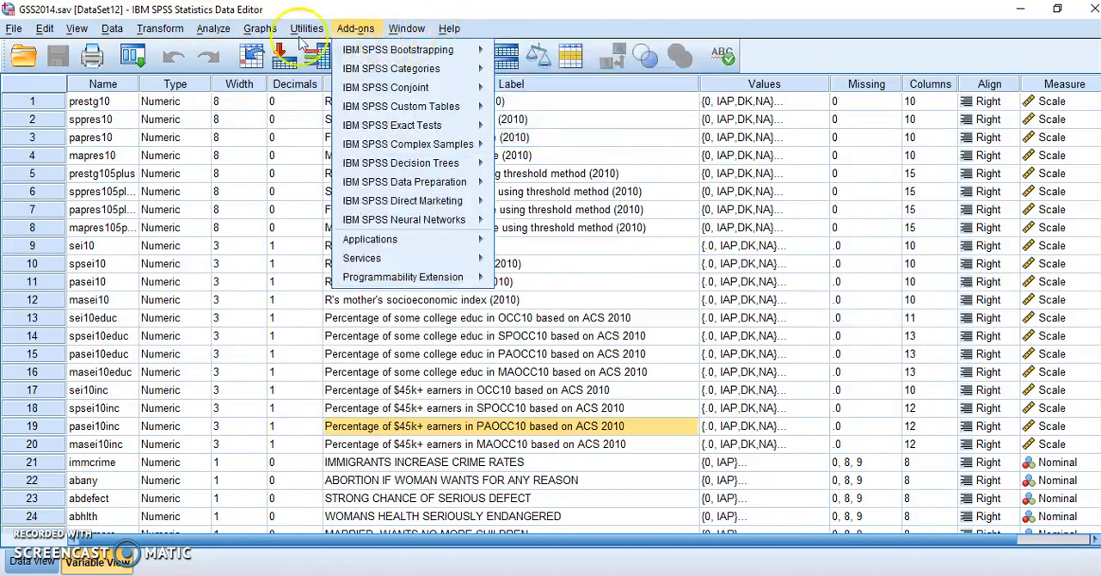
mouse_move(184, 36)
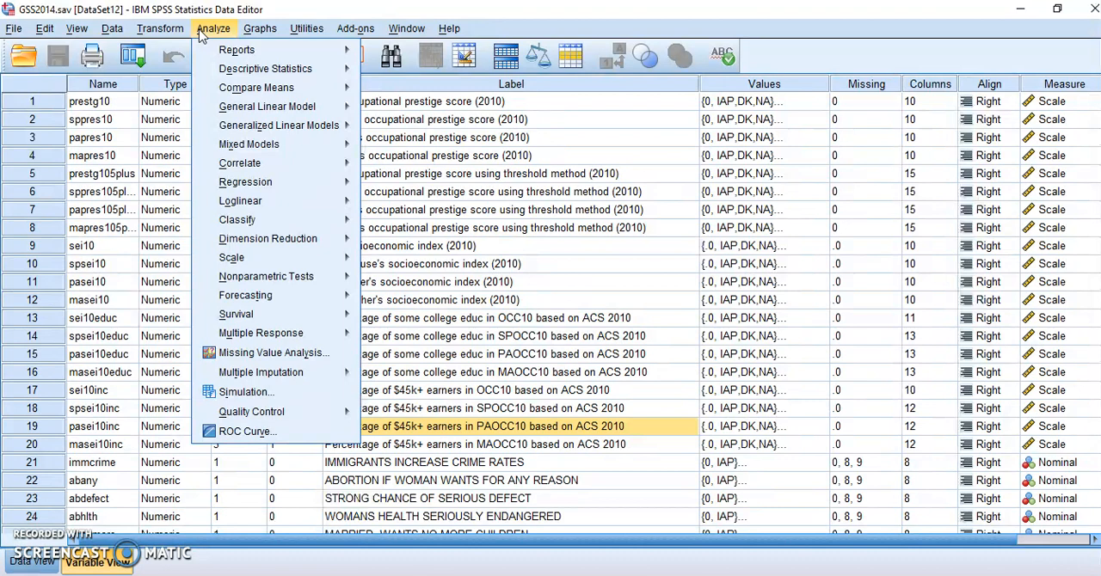
click(200, 34)
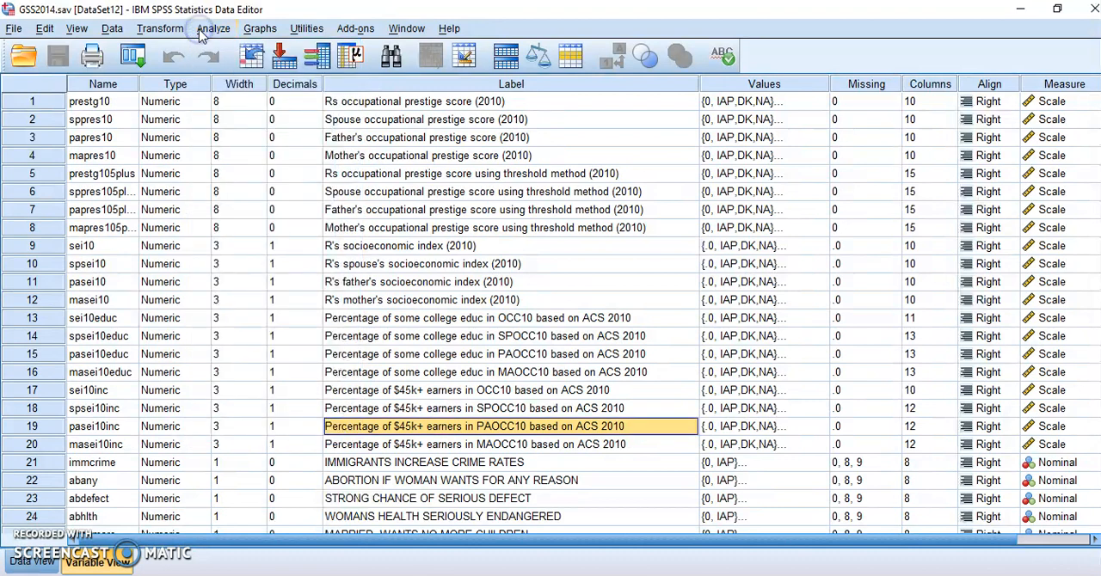
click(201, 31)
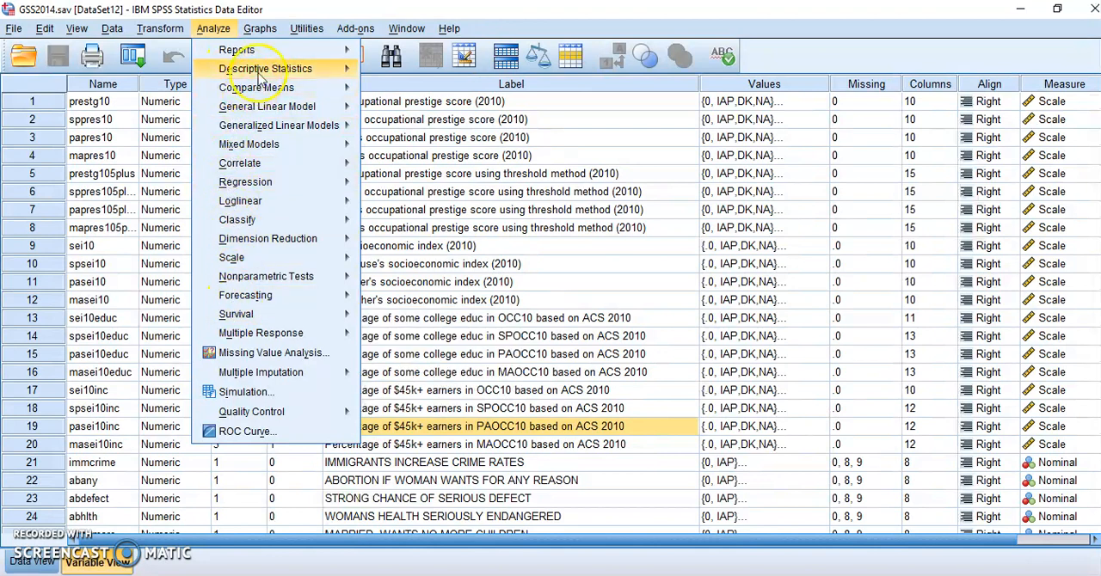
mouse_move(263, 60)
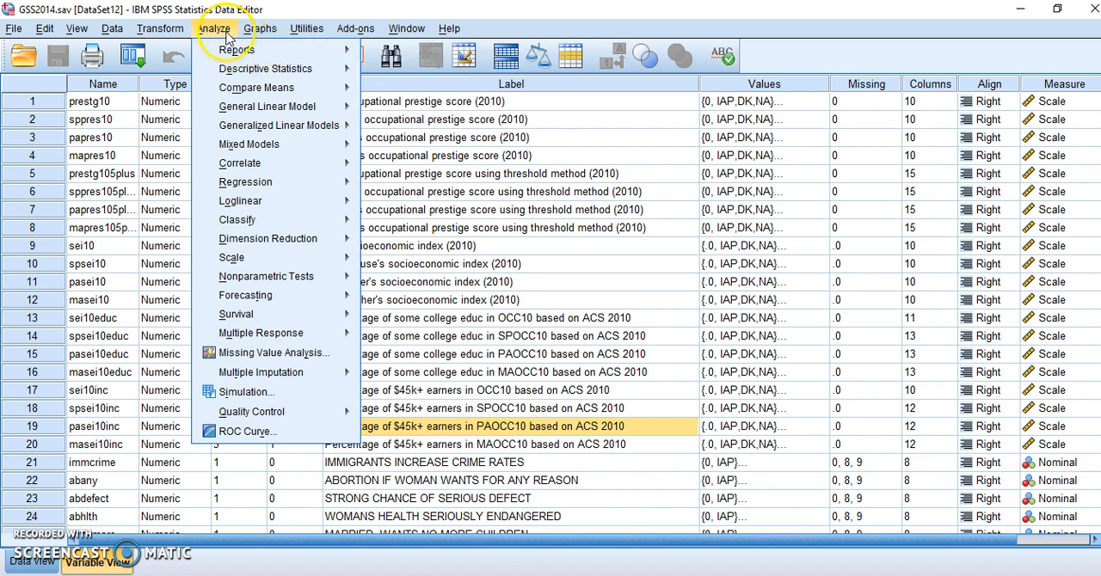
mouse_move(256, 87)
click(555, 264)
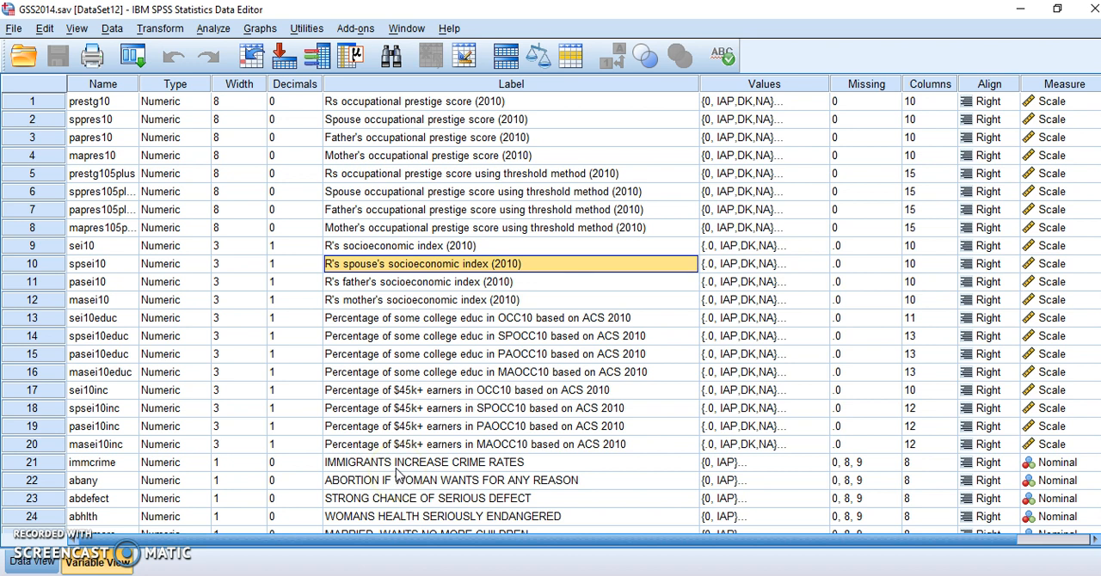
Step: Examine the value labels defined for the variable LOW INCOME--CANT AFFORD MORE CHILDREN, leaving them as they are
click(439, 103)
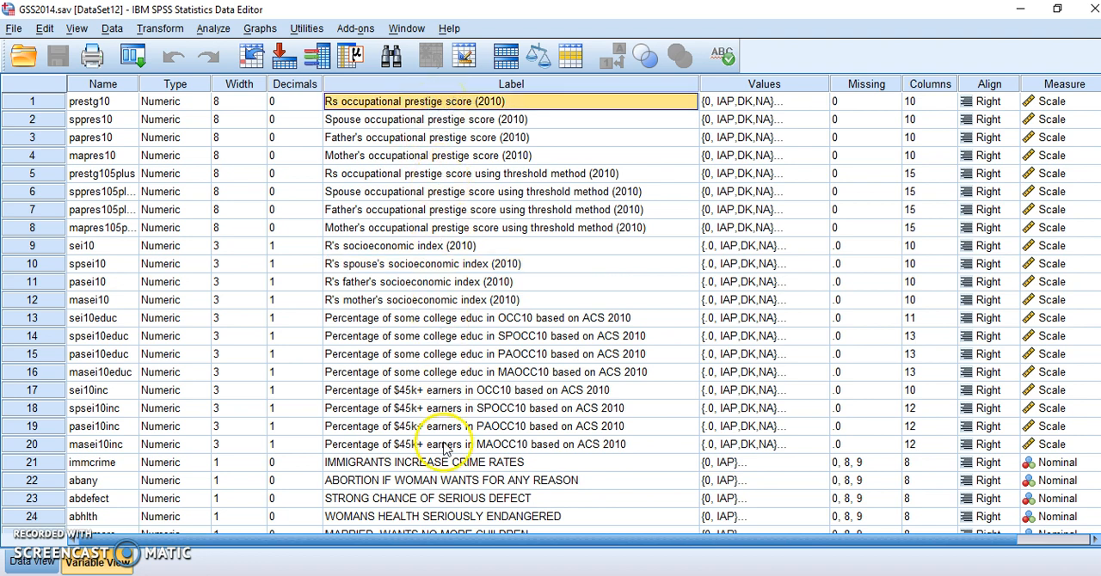
drag(450, 543, 550, 543)
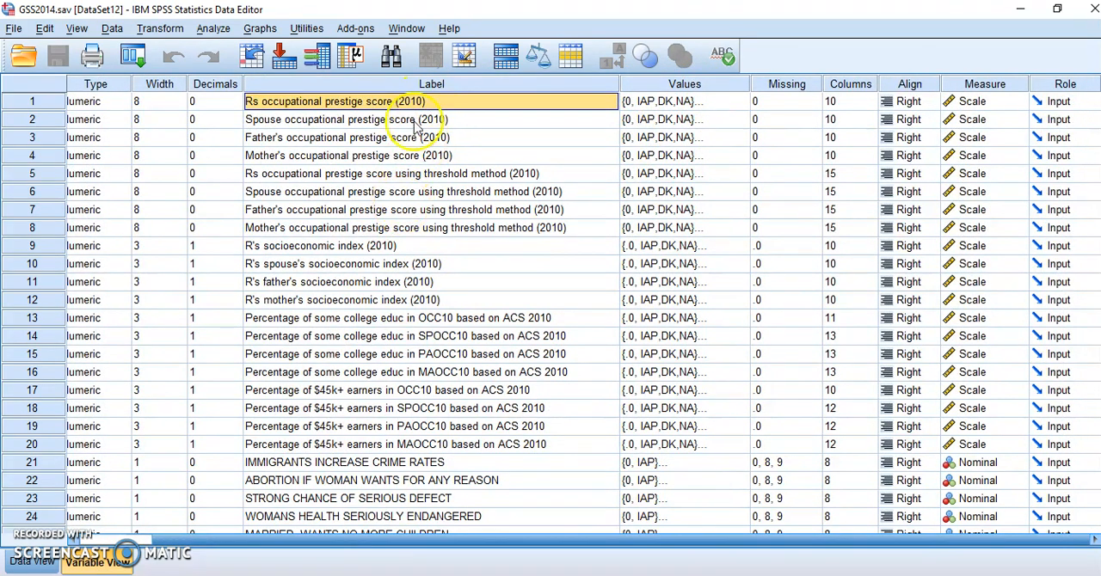
scroll(387, 495, down, 2)
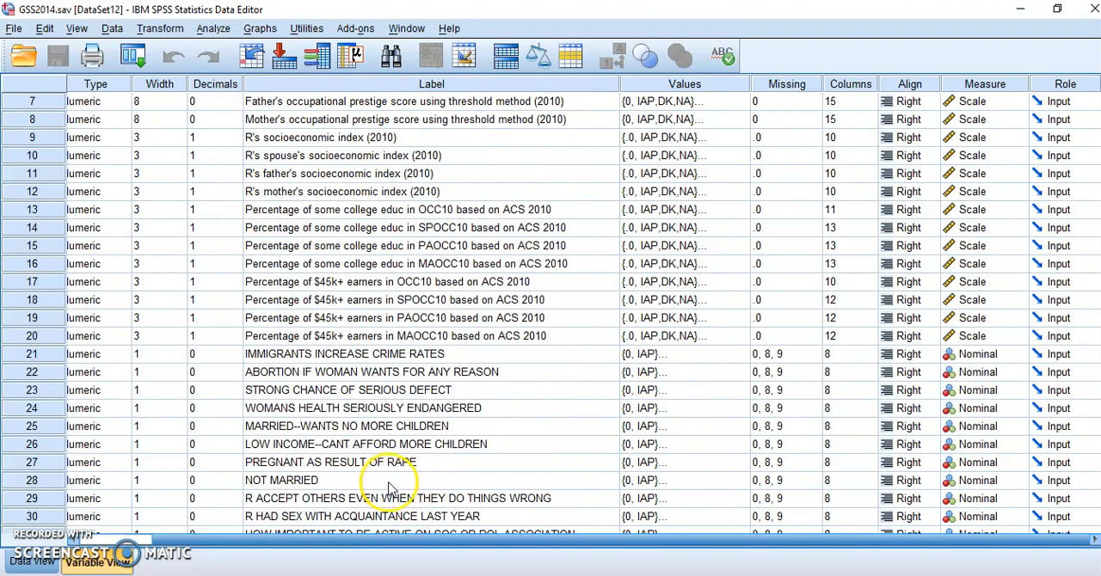
click(384, 448)
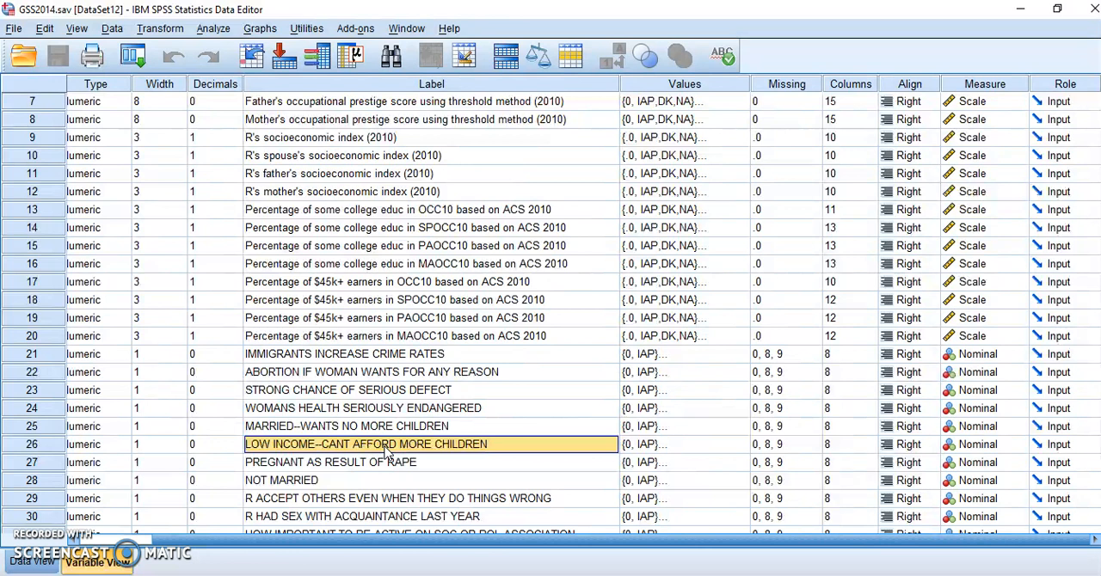
click(644, 449)
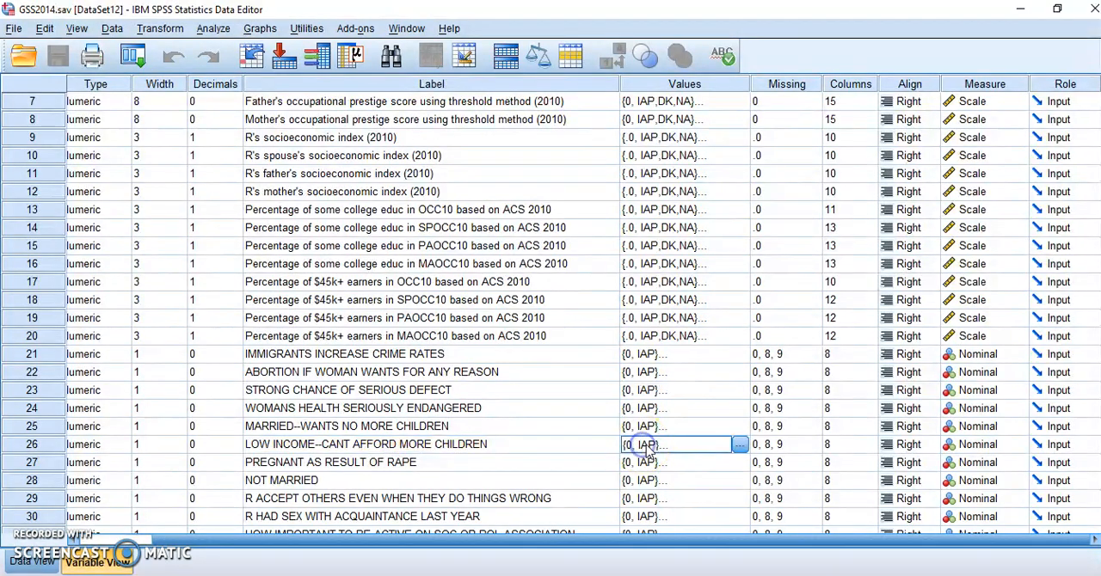
click(740, 445)
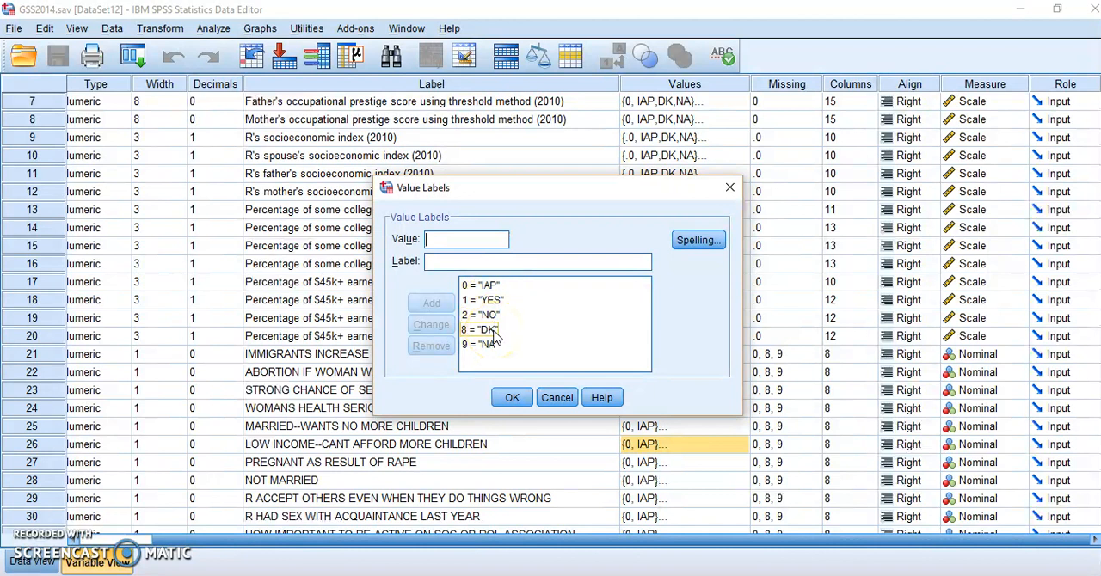
click(512, 398)
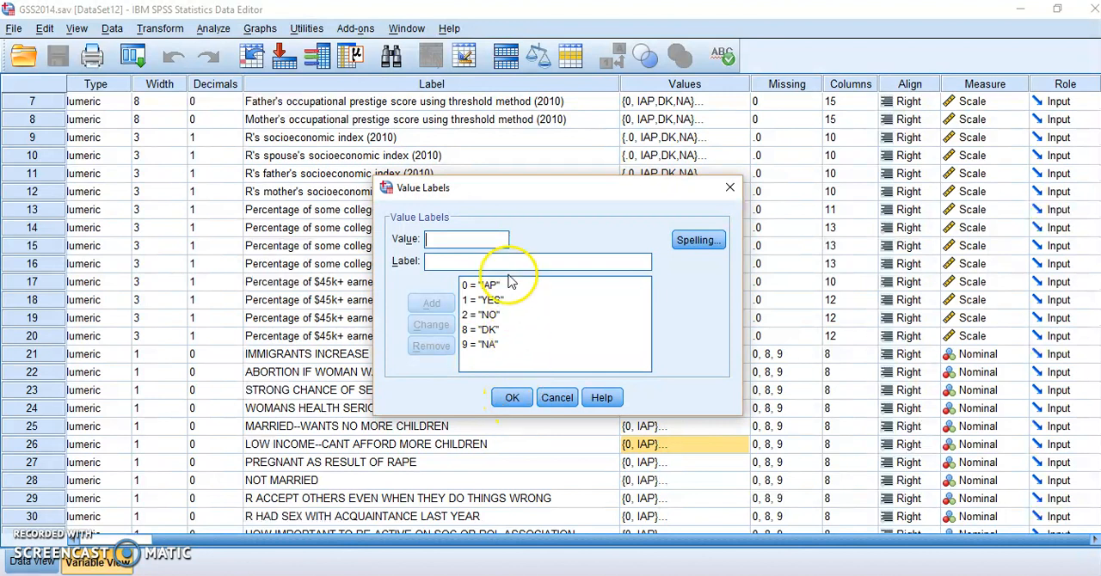
click(499, 334)
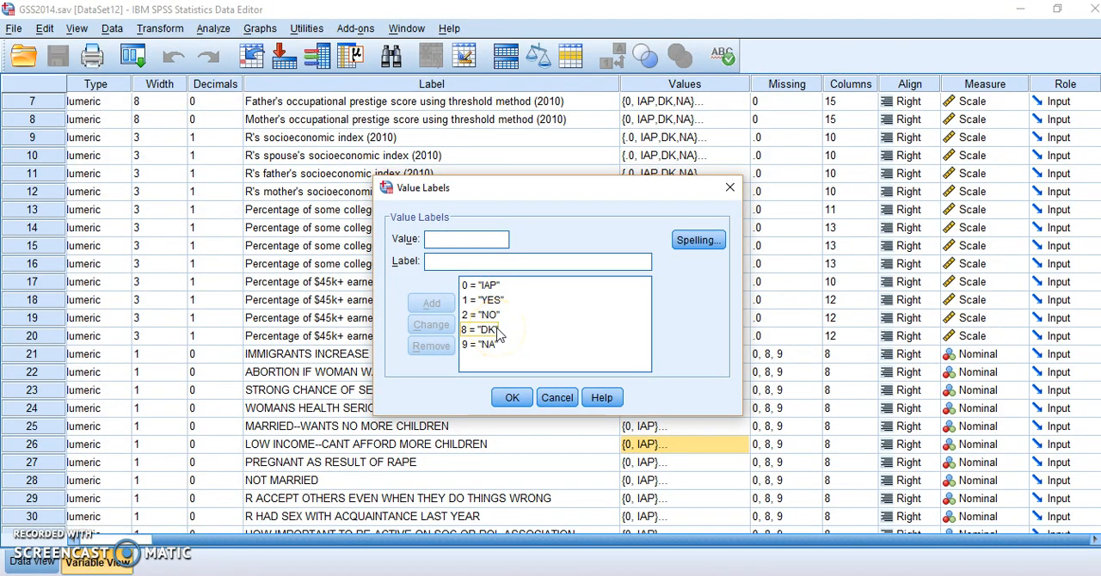
click(489, 302)
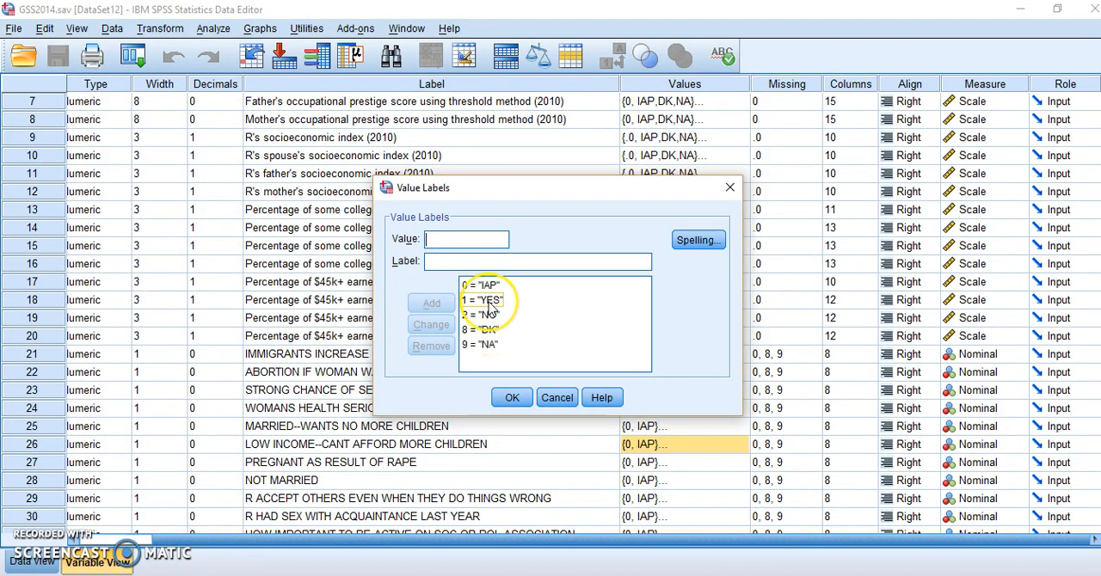
click(492, 317)
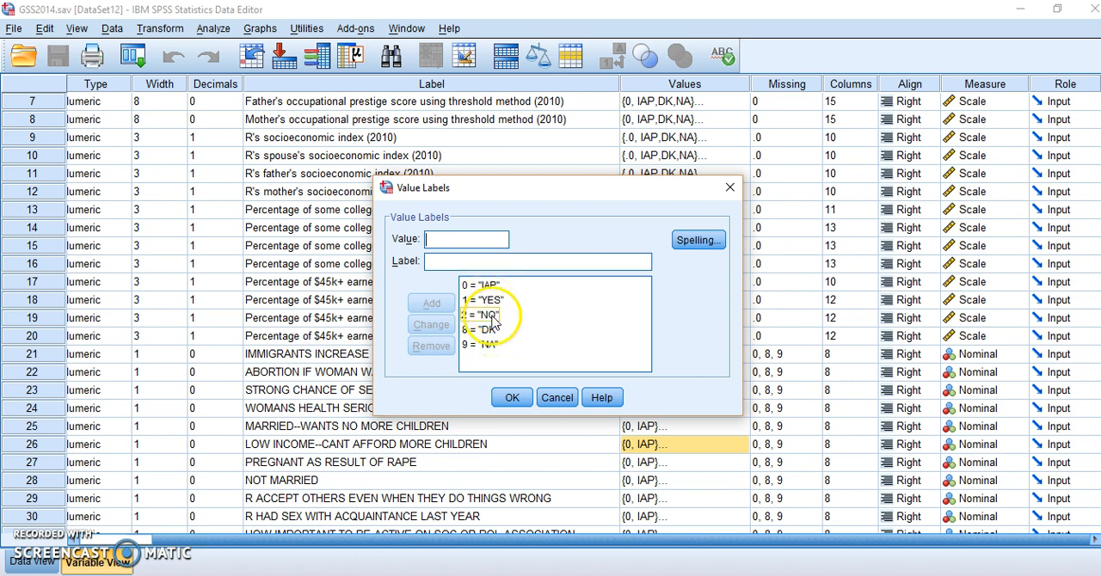
click(505, 404)
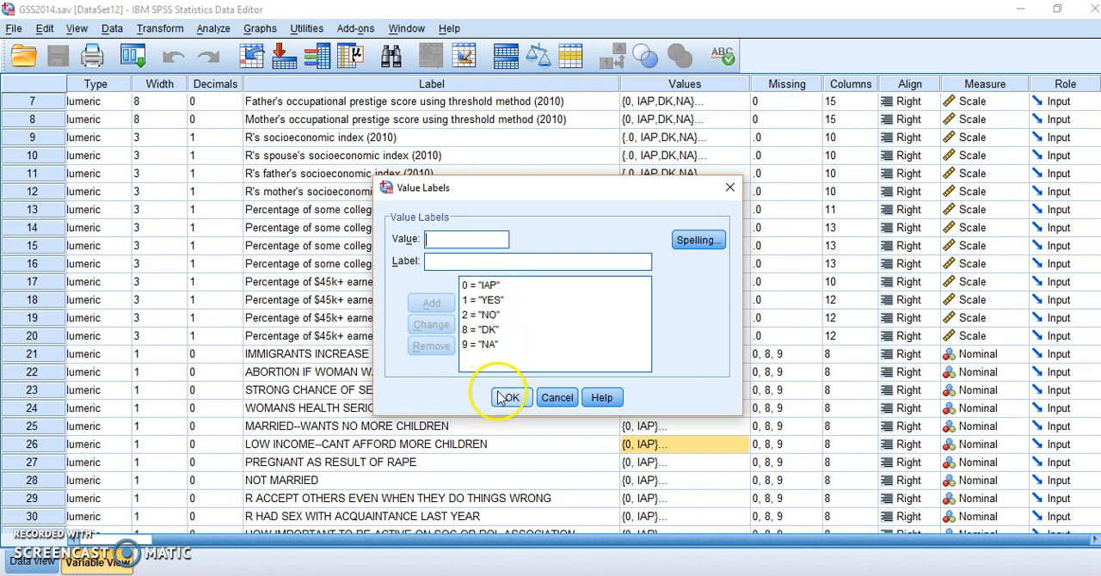
click(557, 398)
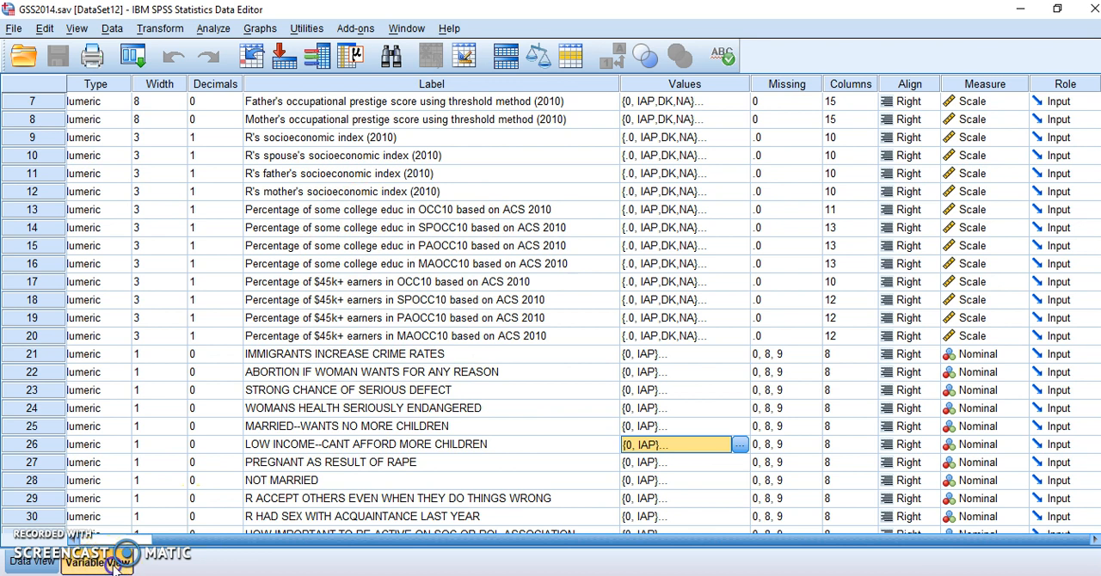
Step: Show the case-by-case data and look across the variable columns, including the responses recorded for abpoor
click(35, 561)
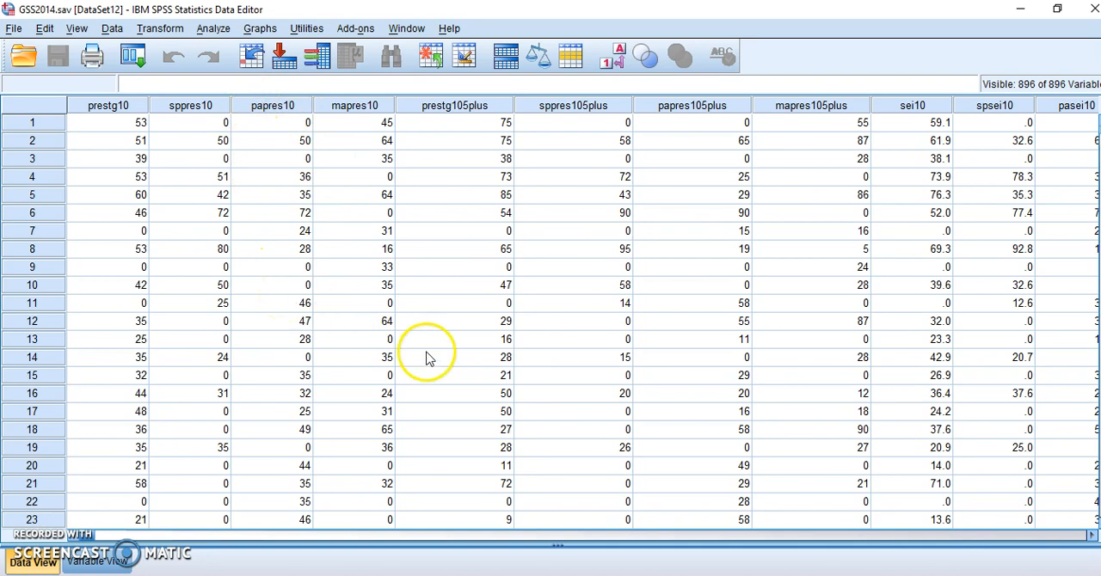
drag(97, 537, 296, 568)
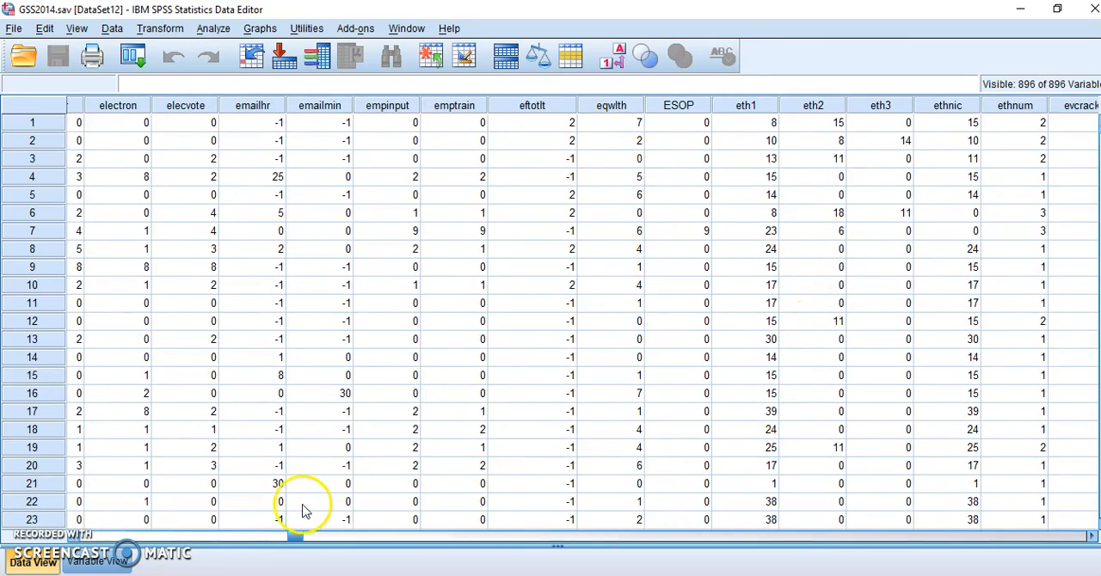
drag(295, 535, 343, 537)
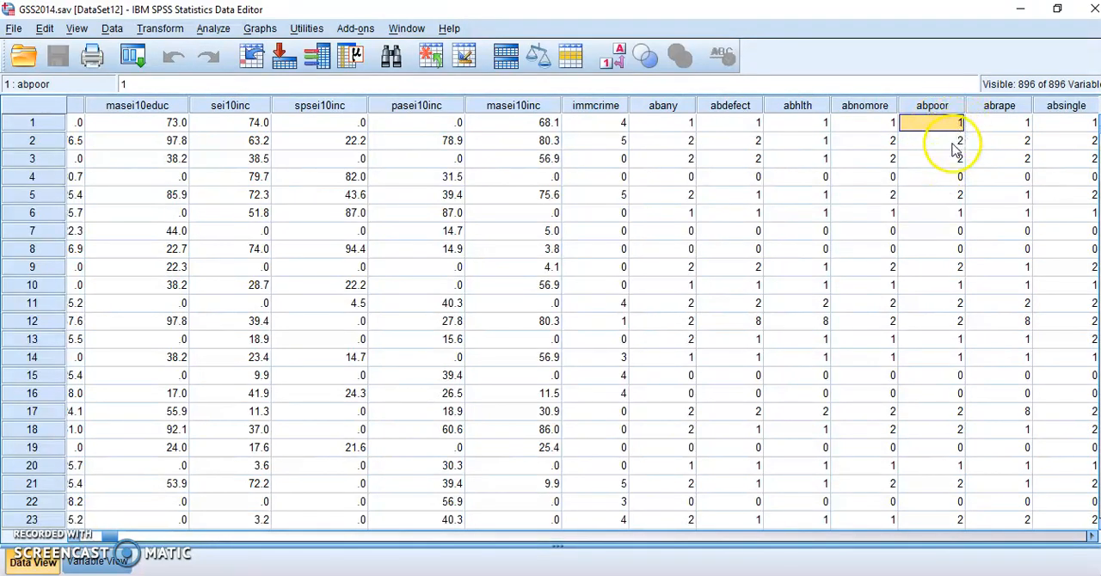
Step: Return to the variable definitions and check what abpoor's numeric codes stand for in its value labels
click(97, 562)
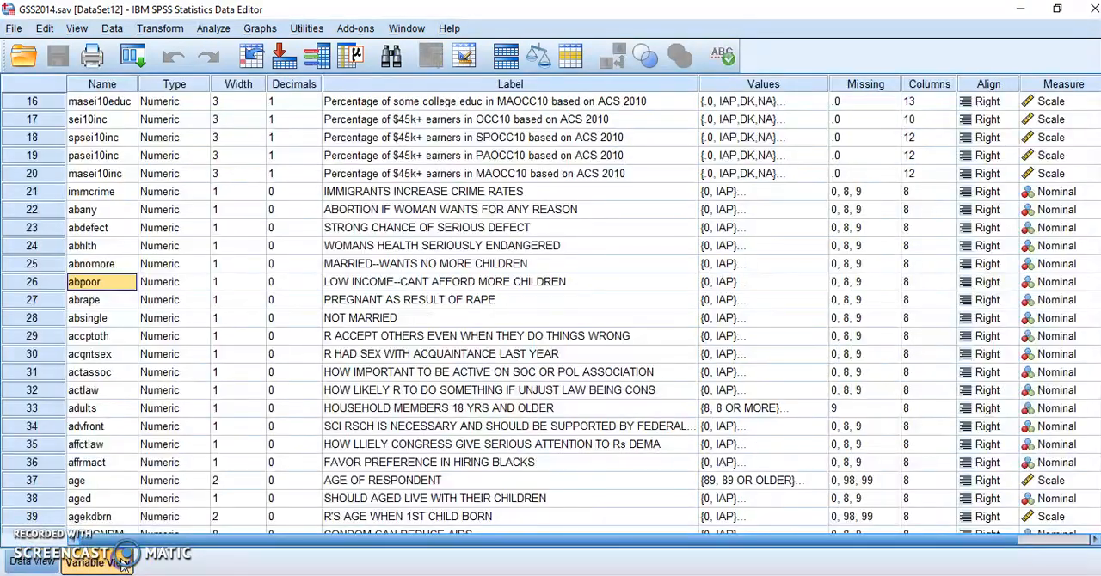
click(784, 283)
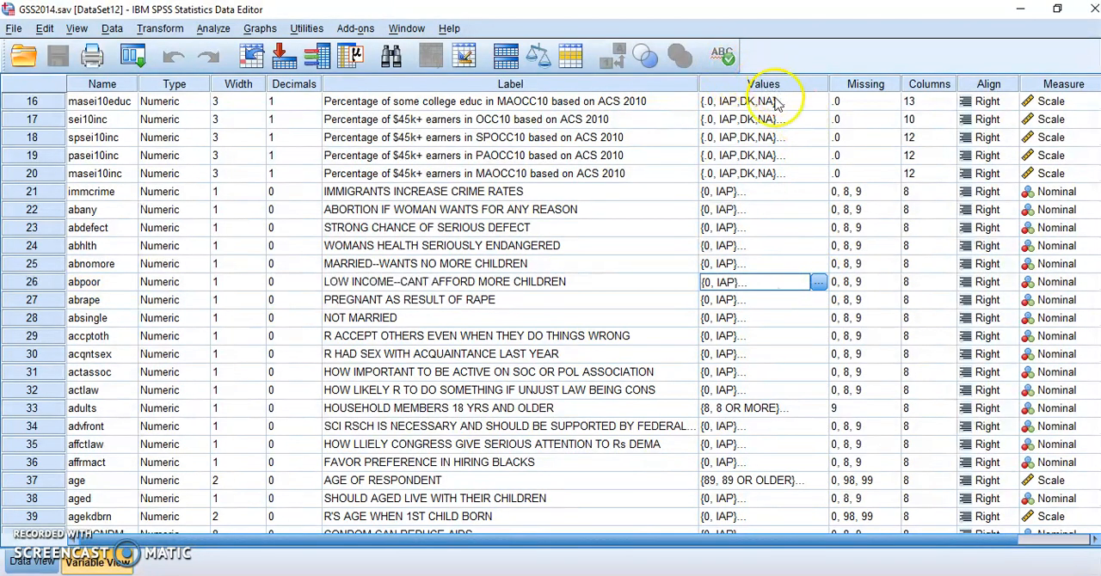
click(817, 282)
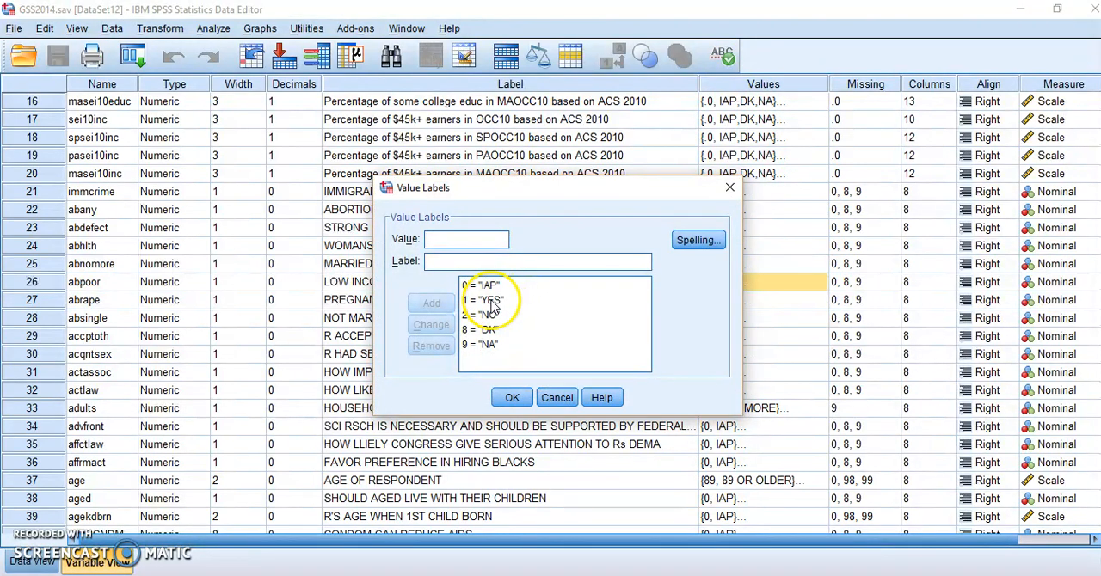
click(514, 398)
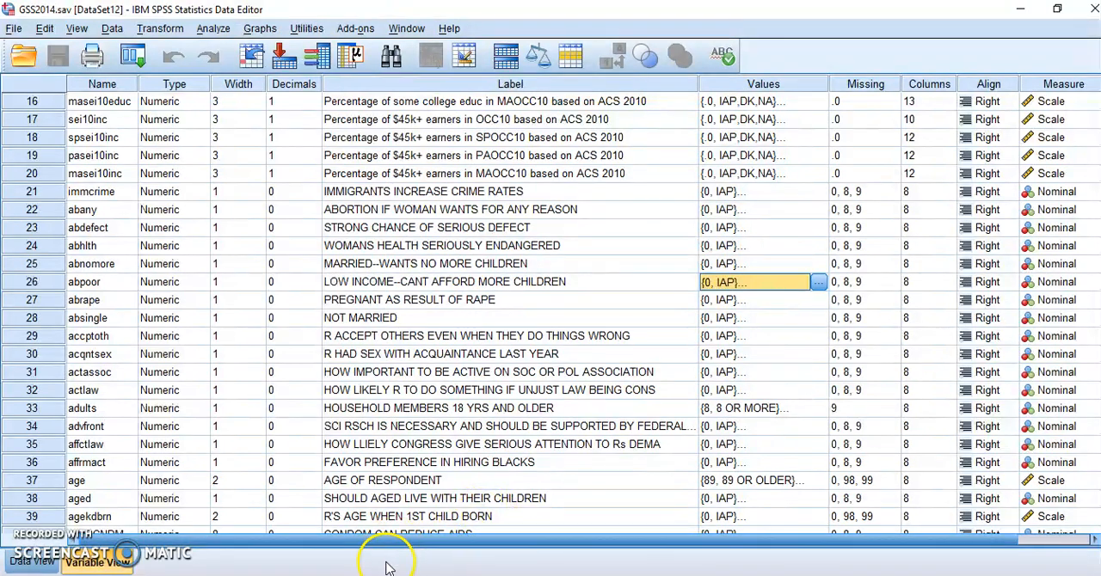
Step: Start a Frequencies analysis, taking CONDOM CAN REDUCE AIDS [AIDSCNDM] out of the analysed variables and putting it back in
click(268, 574)
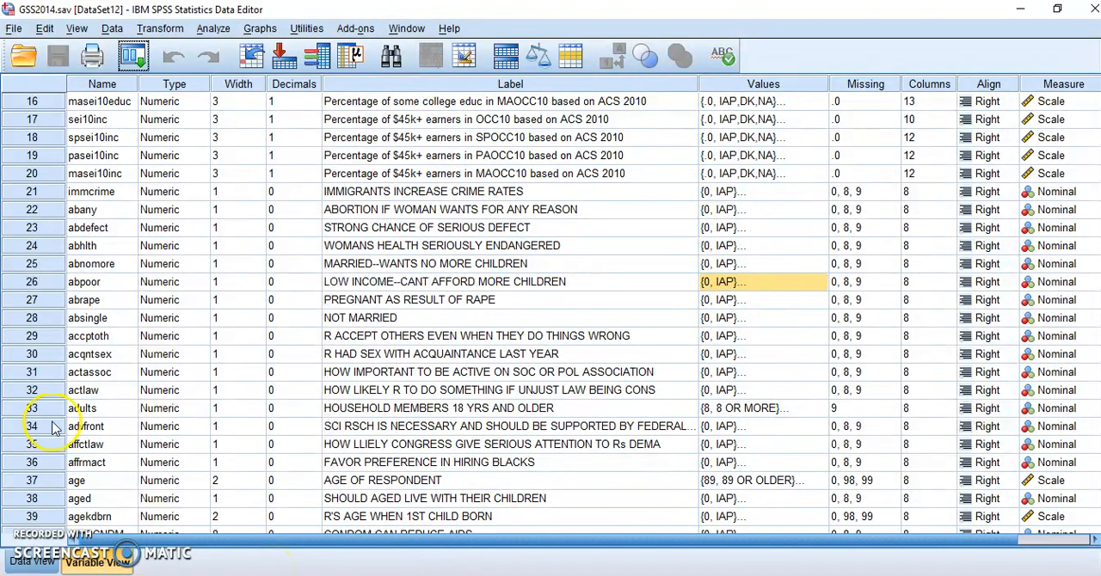
click(212, 29)
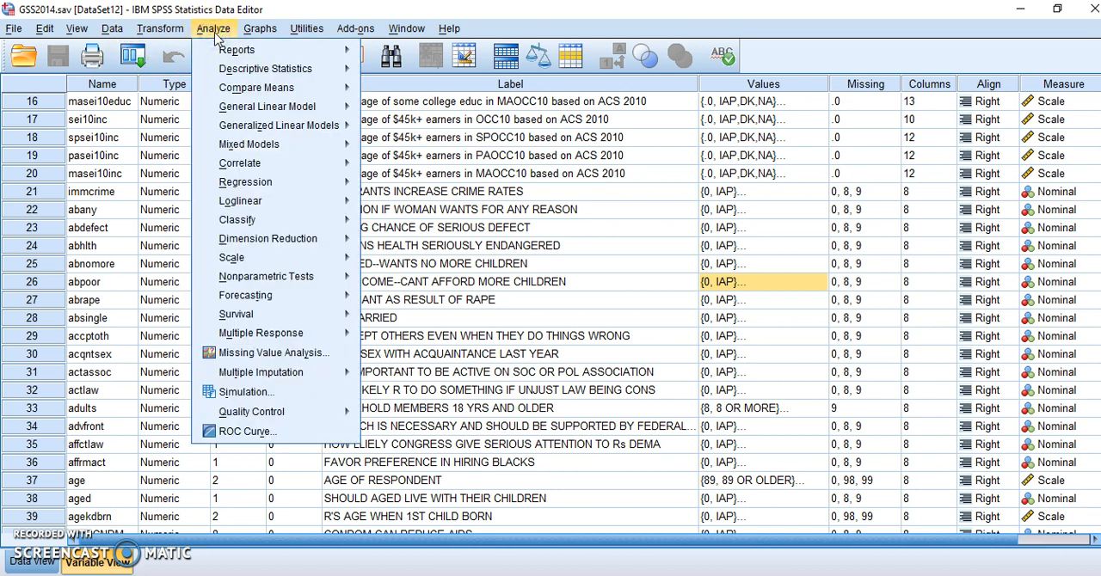
click(225, 69)
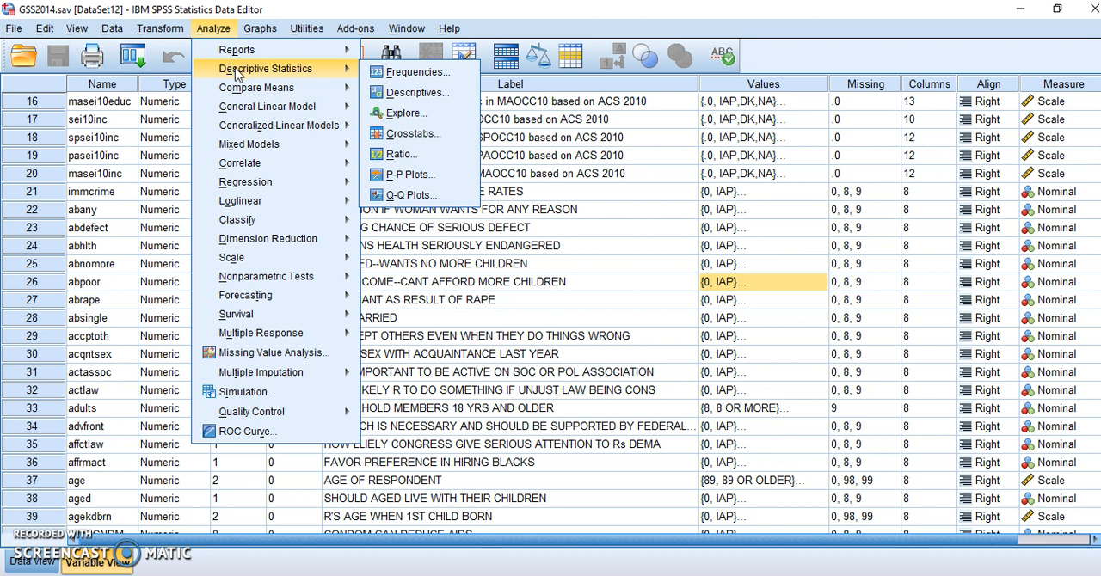
click(381, 72)
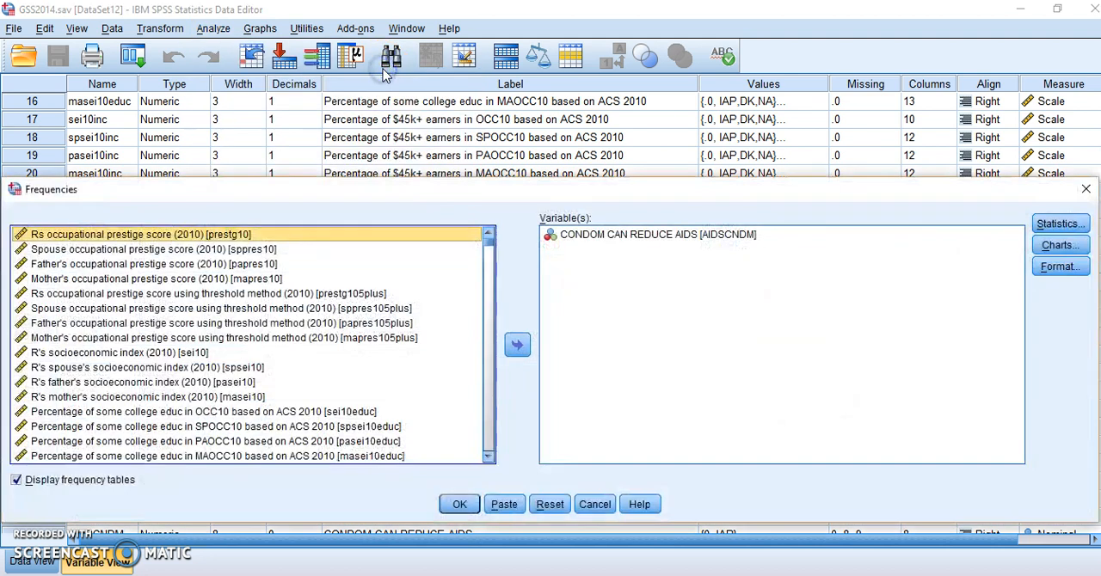
click(596, 236)
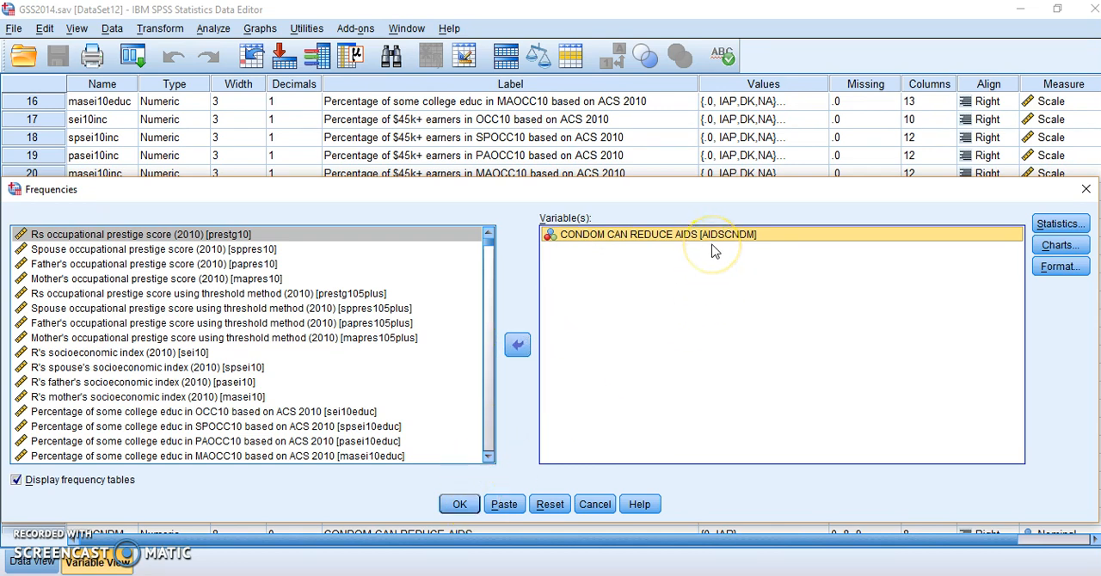
click(460, 506)
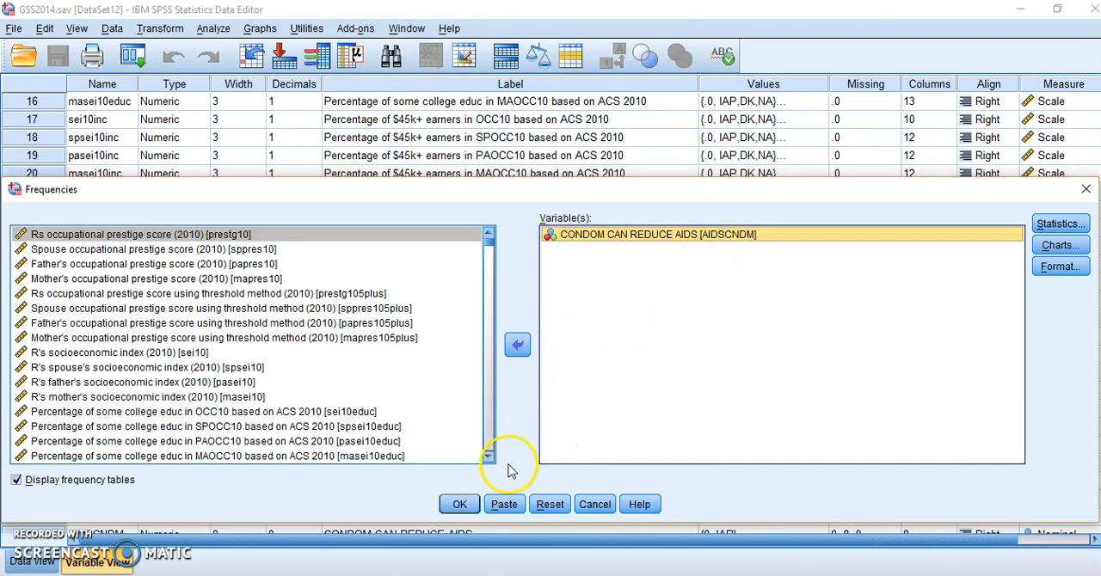
click(516, 345)
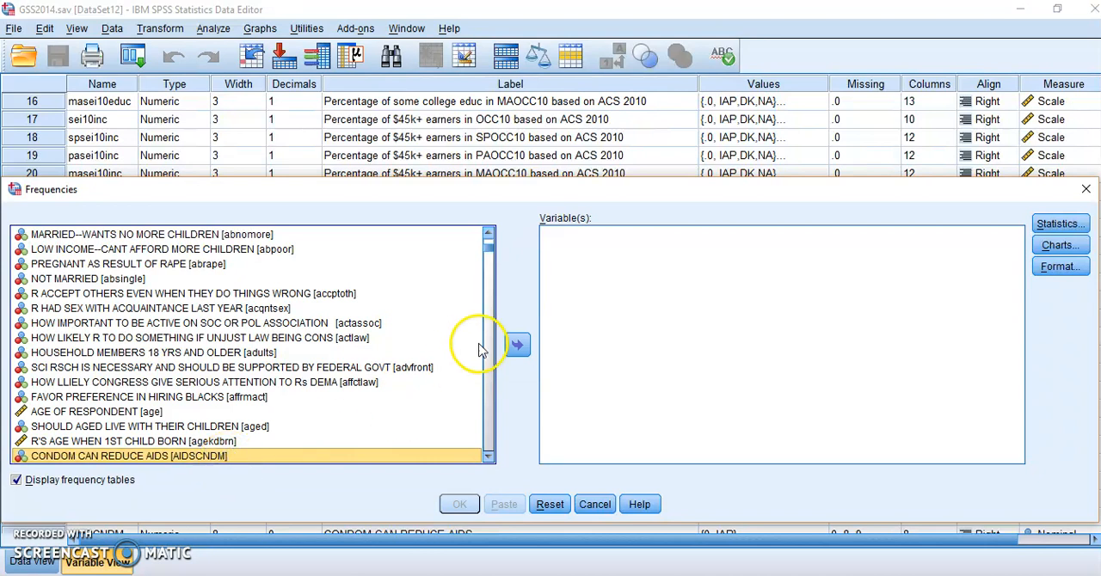
click(517, 345)
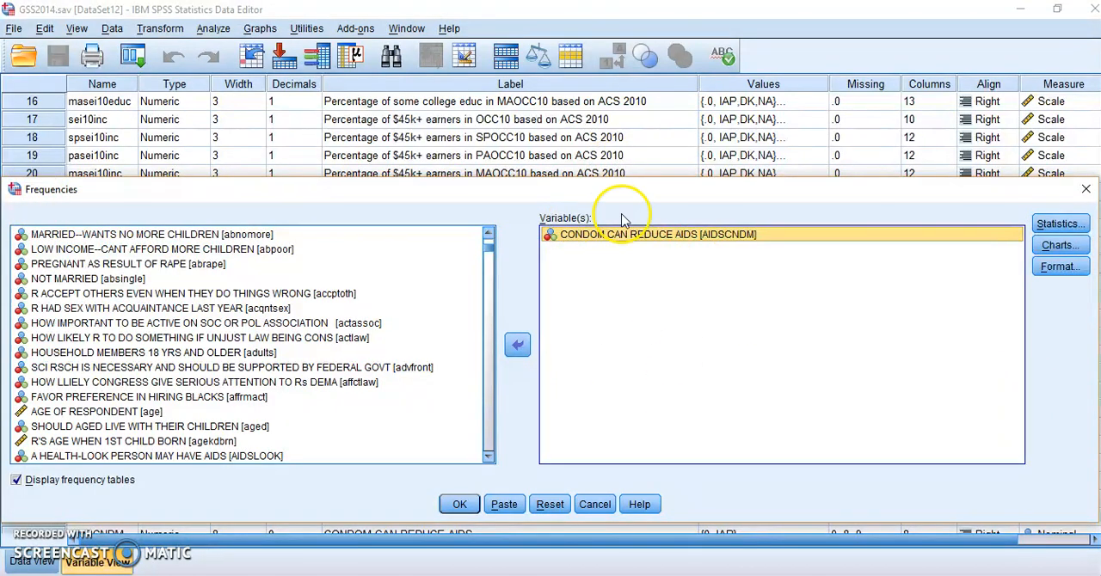
Step: Review the available statistics and chart options for the frequency analysis, leaving both sets unchanged
click(1080, 225)
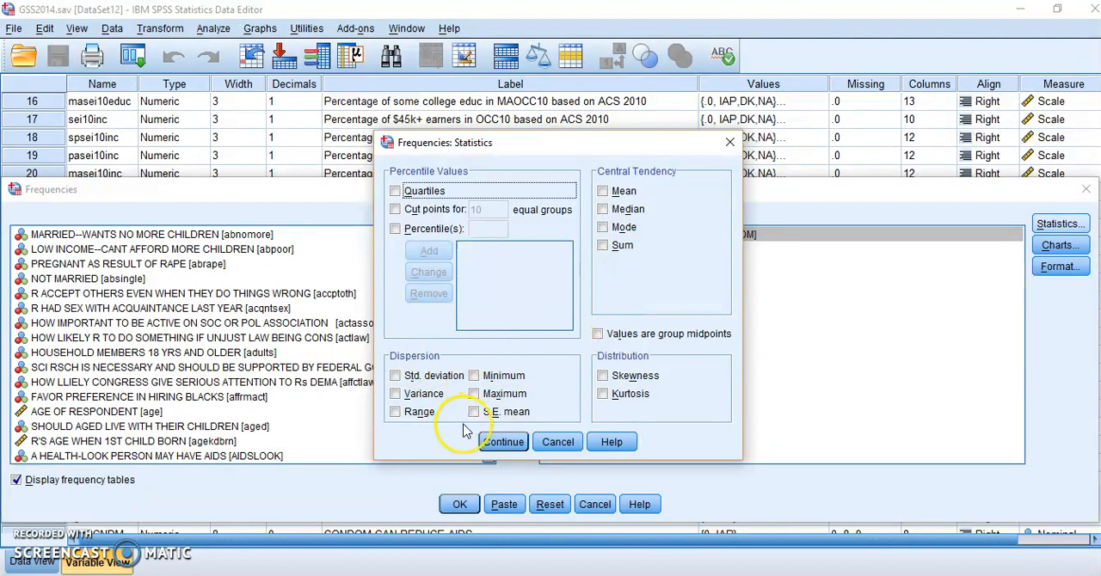
click(557, 443)
click(1067, 246)
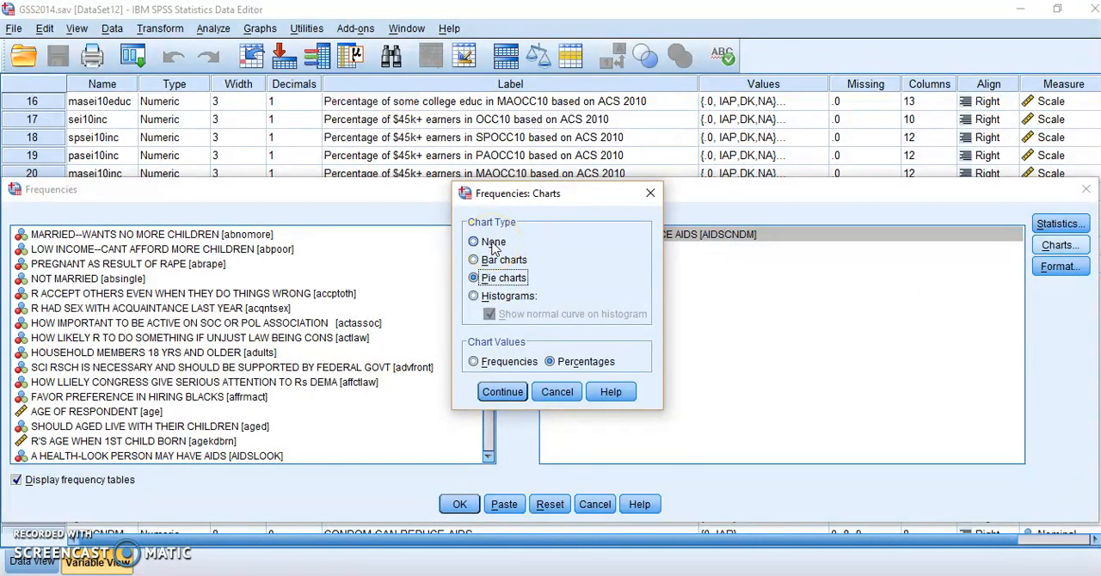
click(494, 253)
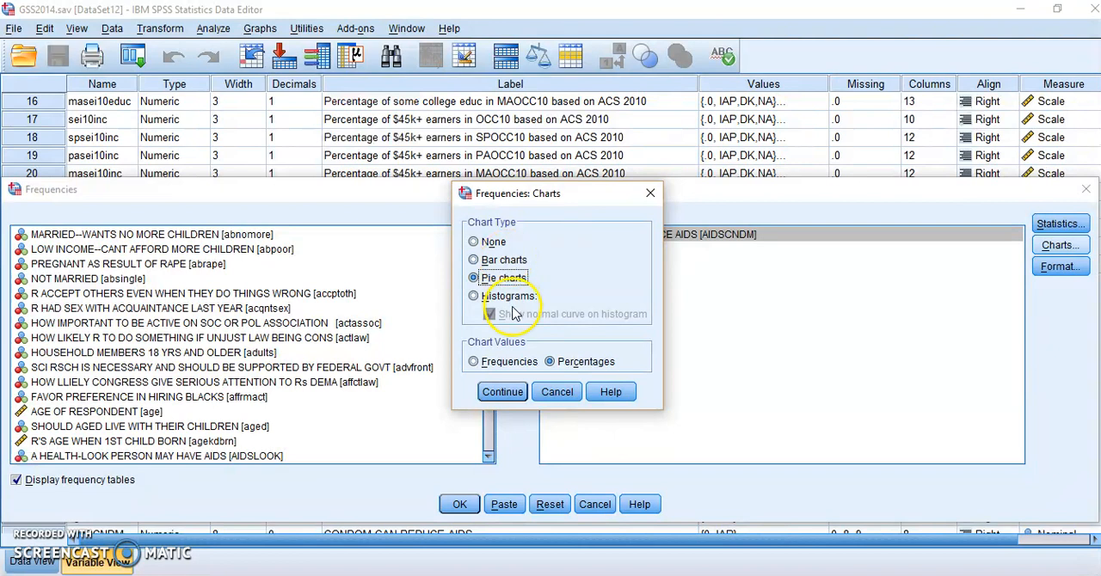
click(561, 391)
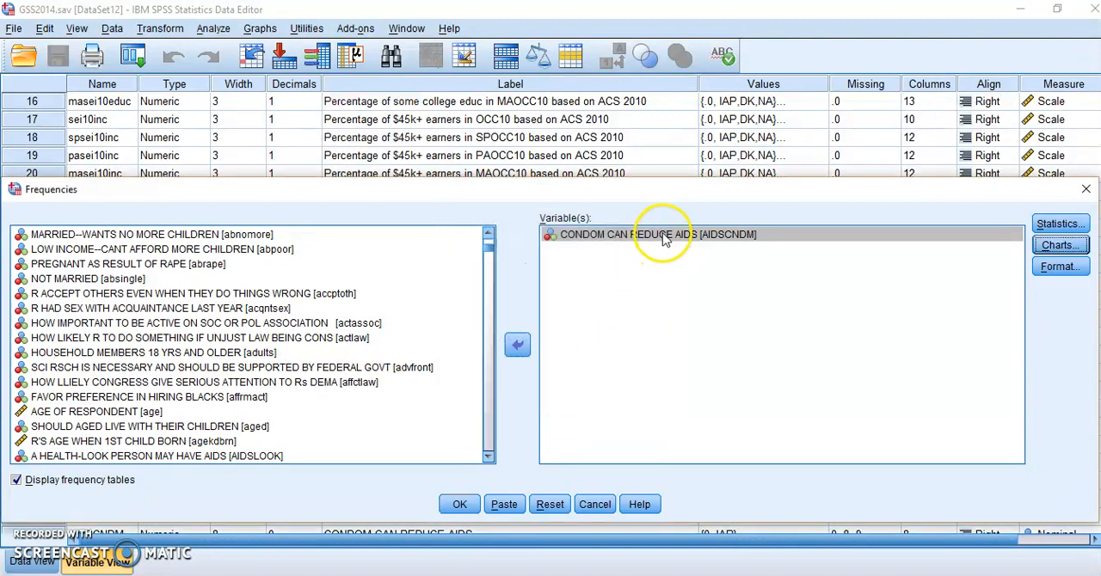
Step: Run the frequency analysis on CONDOM CAN REDUCE AIDS and examine its statistics table, frequency table and pie chart
click(460, 504)
click(529, 491)
click(391, 262)
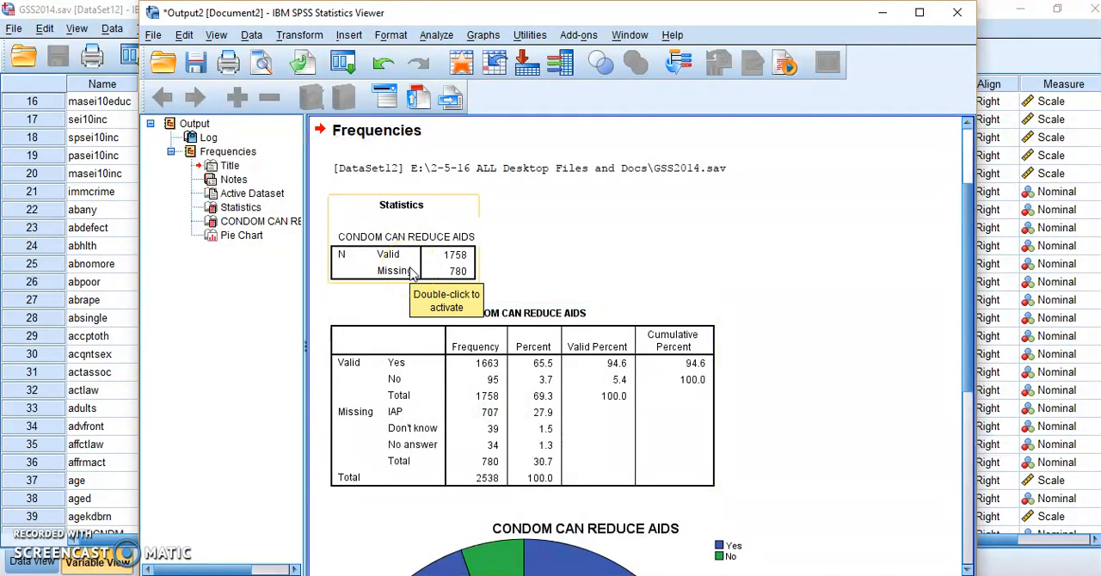
click(342, 257)
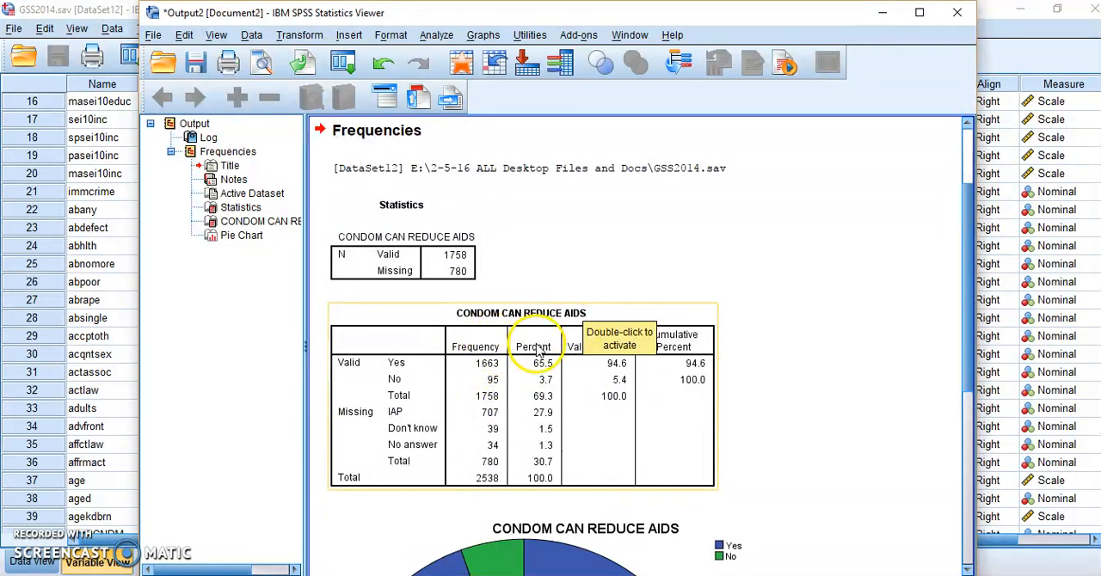
click(539, 353)
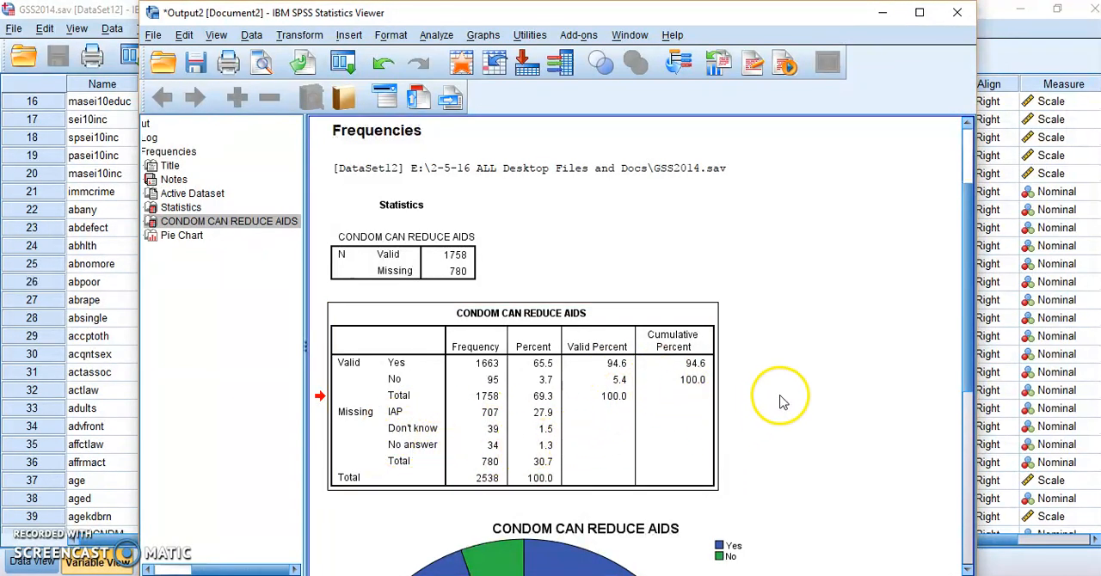
scroll(511, 477, down, 5)
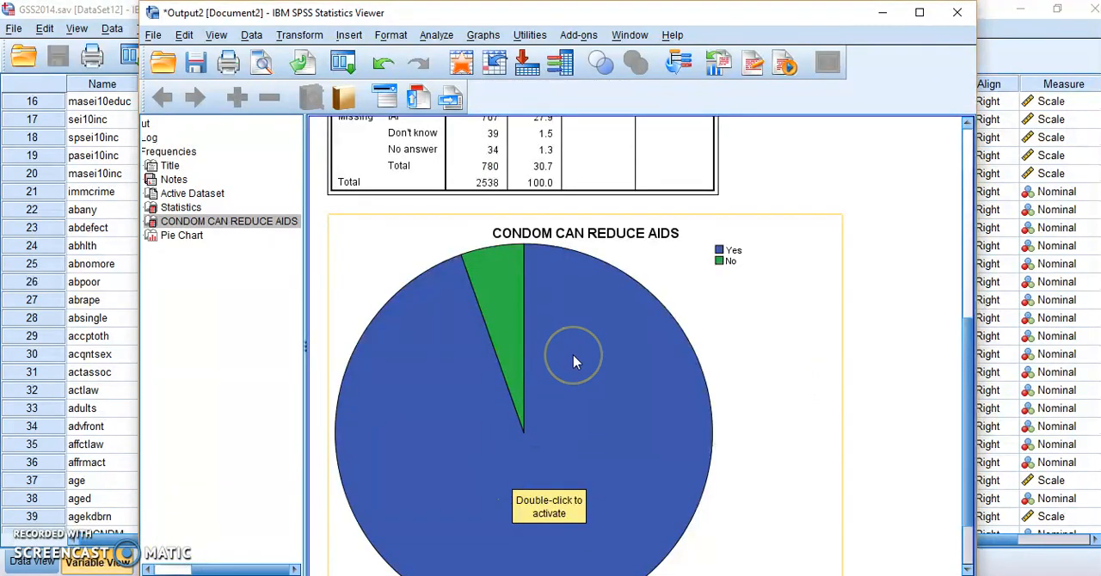
scroll(574, 361, down, 1)
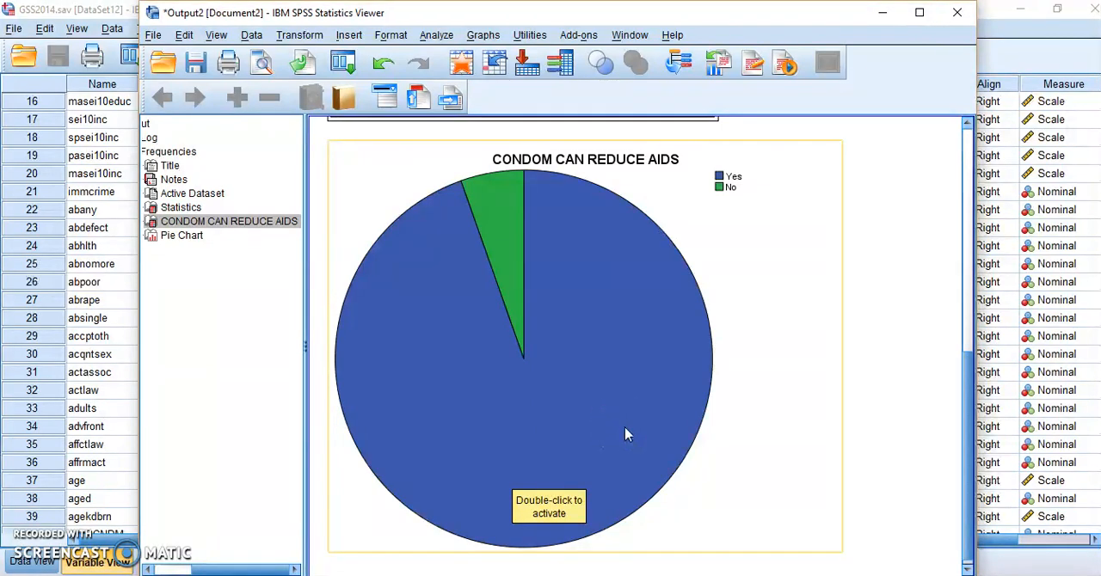
scroll(619, 430, up, 1)
scroll(619, 431, up, 1)
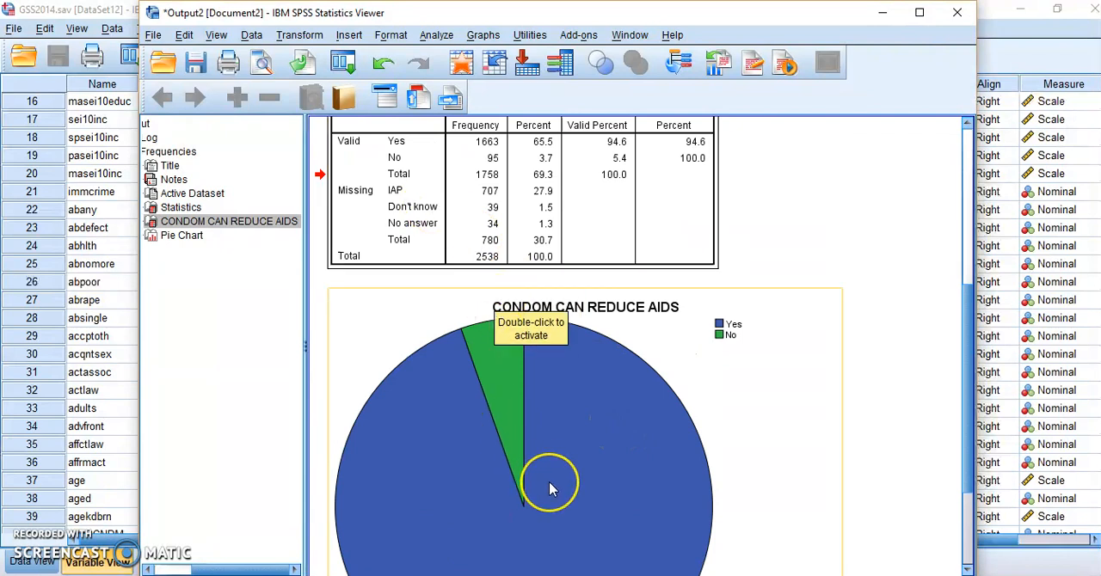
scroll(551, 489, down, 1)
scroll(550, 488, down, 1)
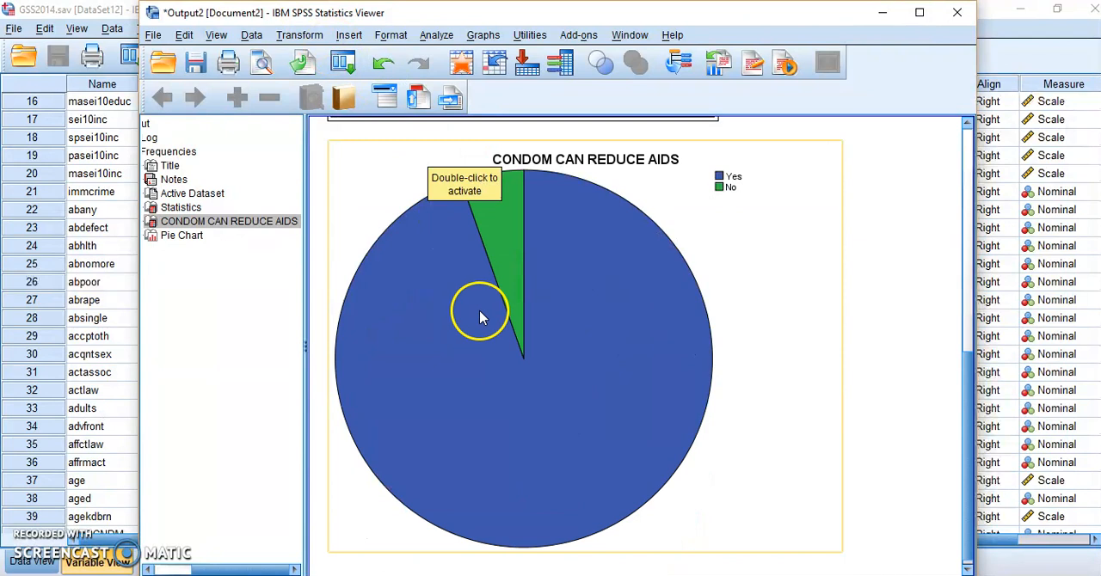
Step: Open the CONDOM CAN REDUCE AIDS pie chart for editing and add data labels to the No and Yes slices
double_click(579, 338)
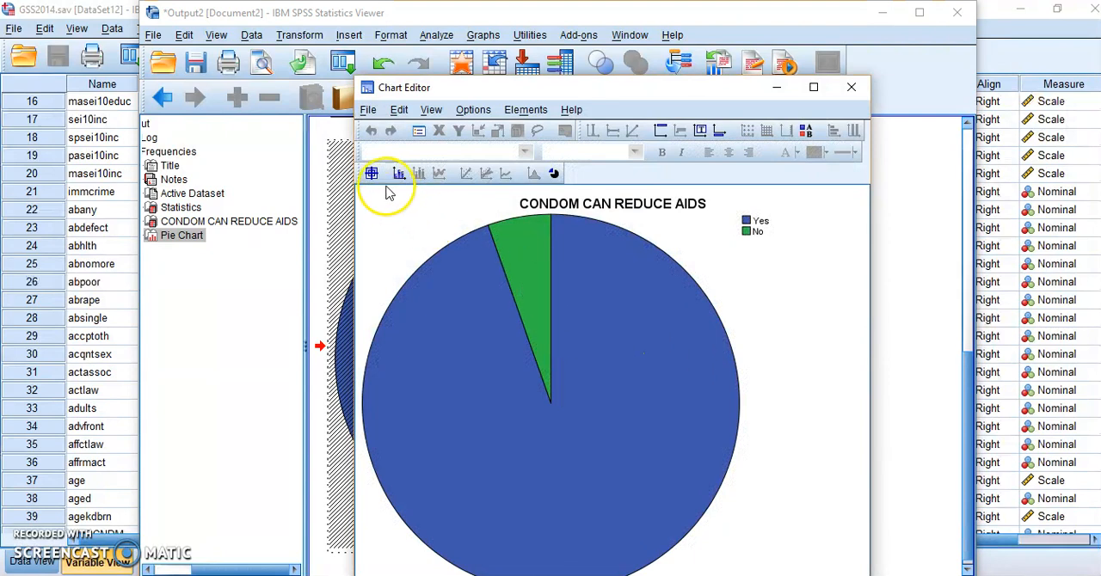
click(371, 174)
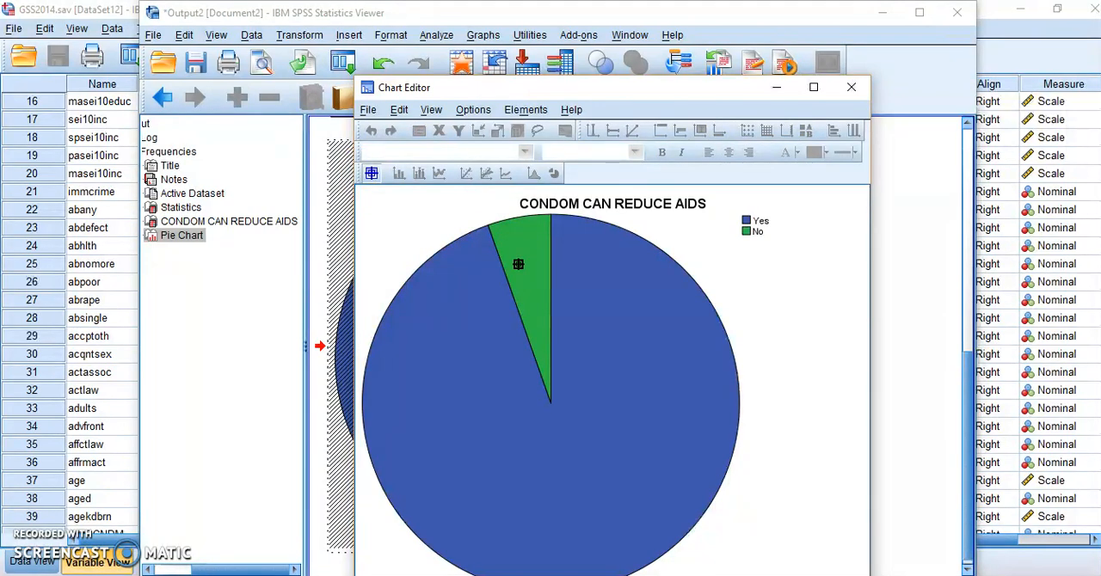
click(517, 265)
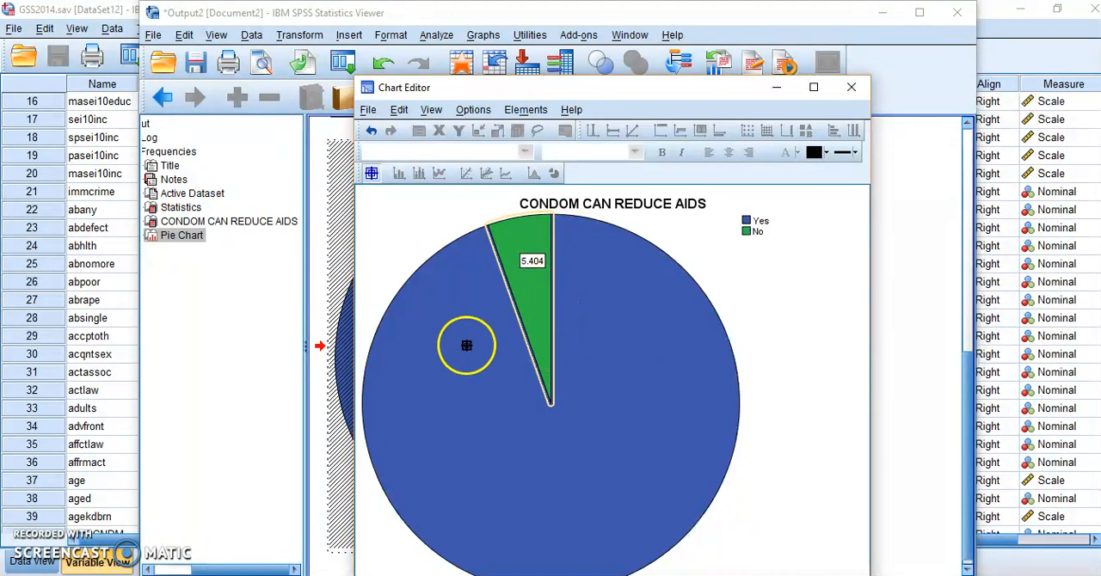
click(473, 323)
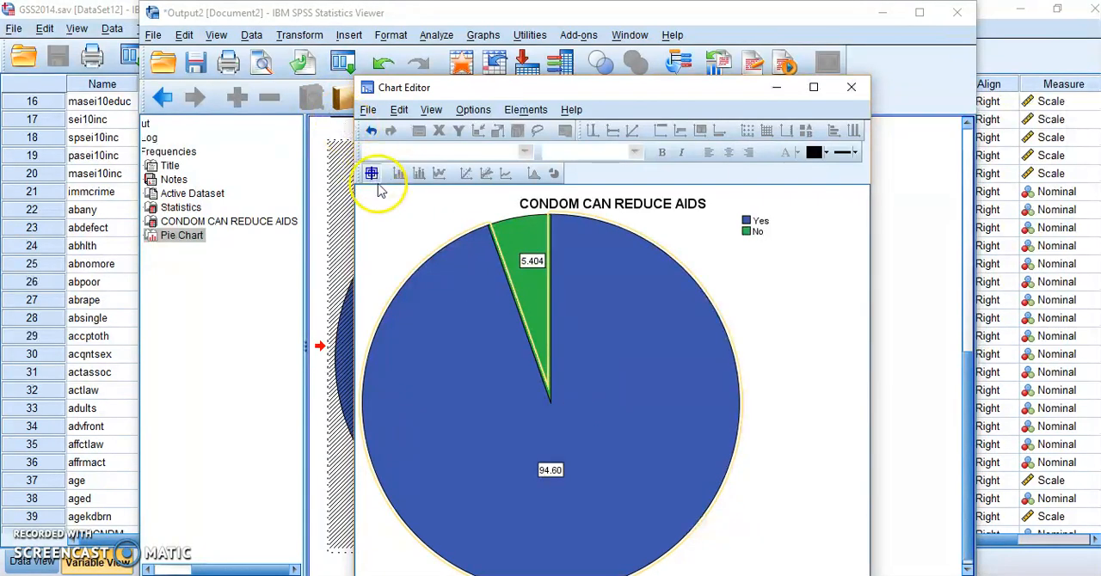
Step: Undo both slice labels, label the Yes and No slices again, and close the chart editor
click(371, 130)
click(371, 130)
click(467, 319)
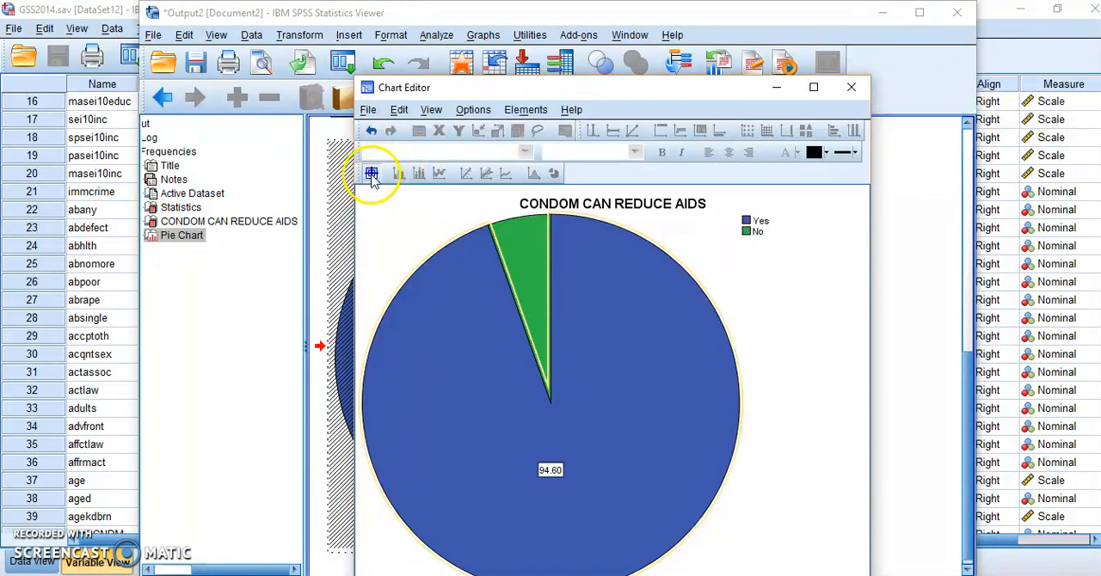
click(534, 258)
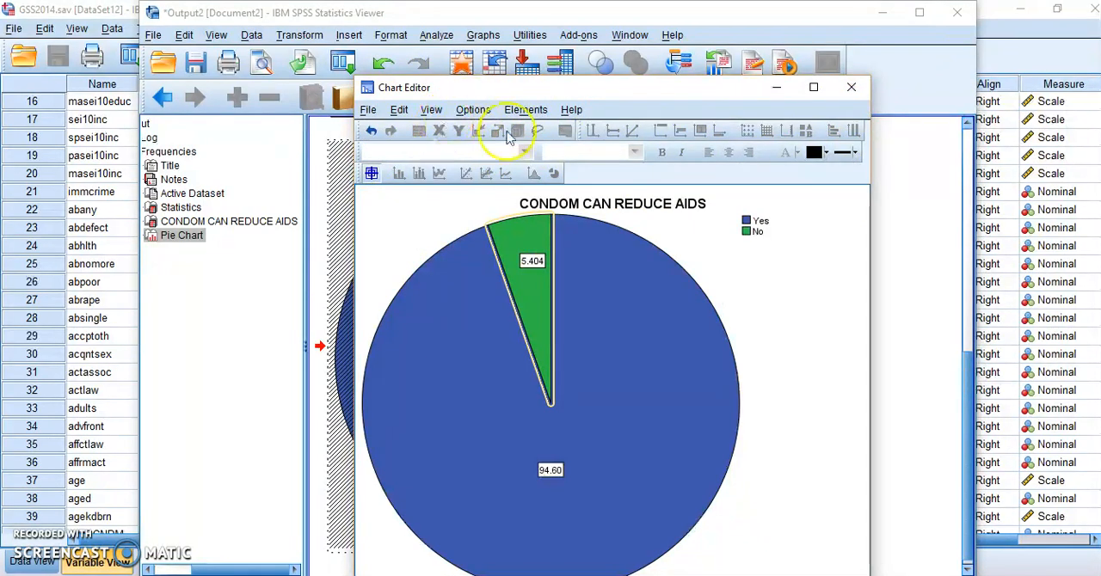
click(851, 87)
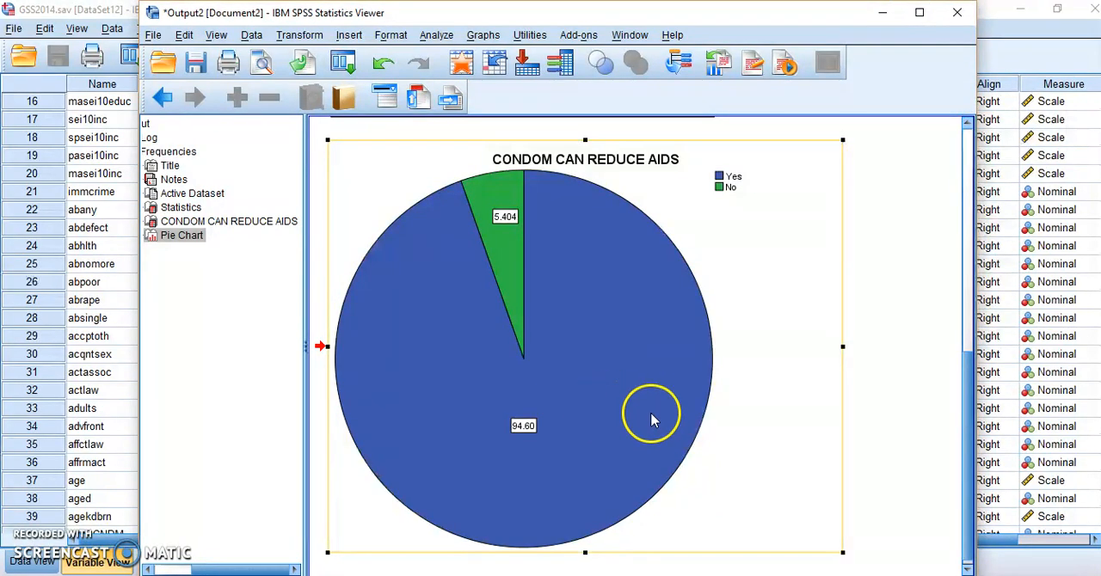
Step: Compare the labelled pie chart with the valid percentages in the CONDOM CAN REDUCE AIDS frequency table
scroll(710, 484, down, 1)
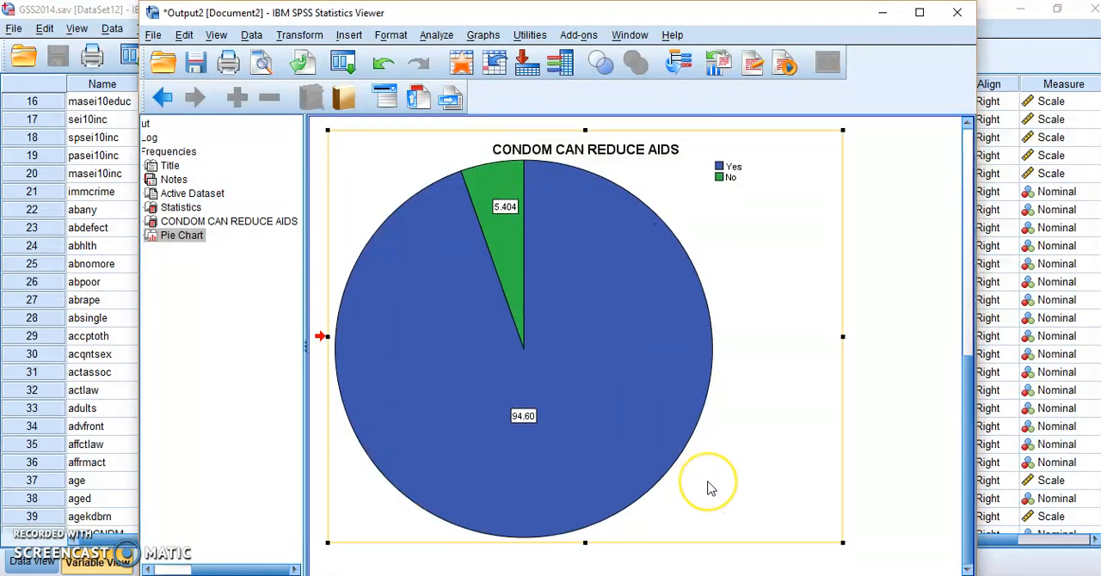
scroll(709, 486, up, 5)
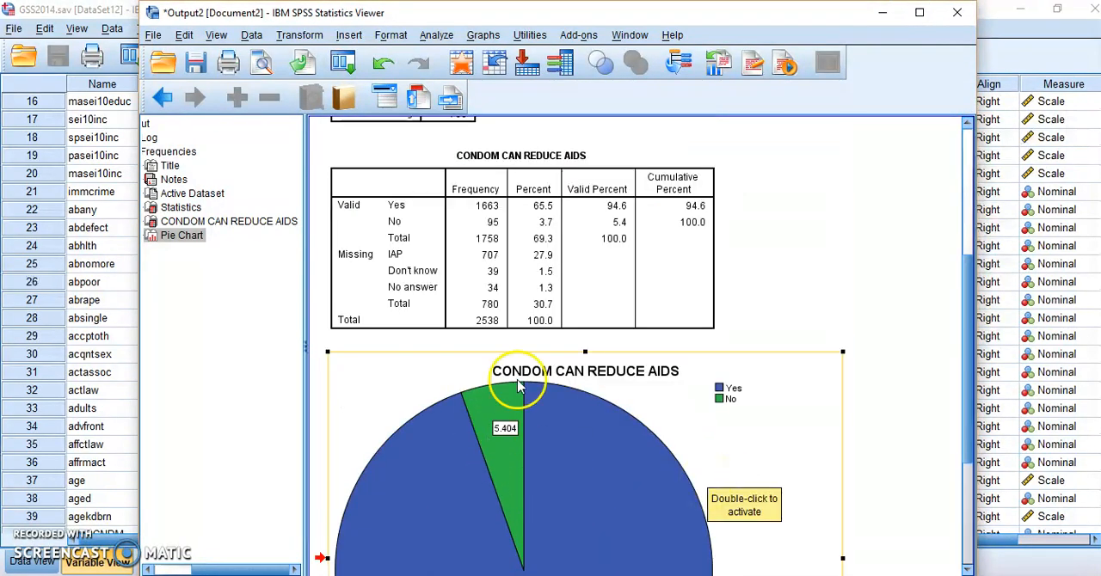
scroll(631, 476, up, 6)
scroll(631, 482, down, 8)
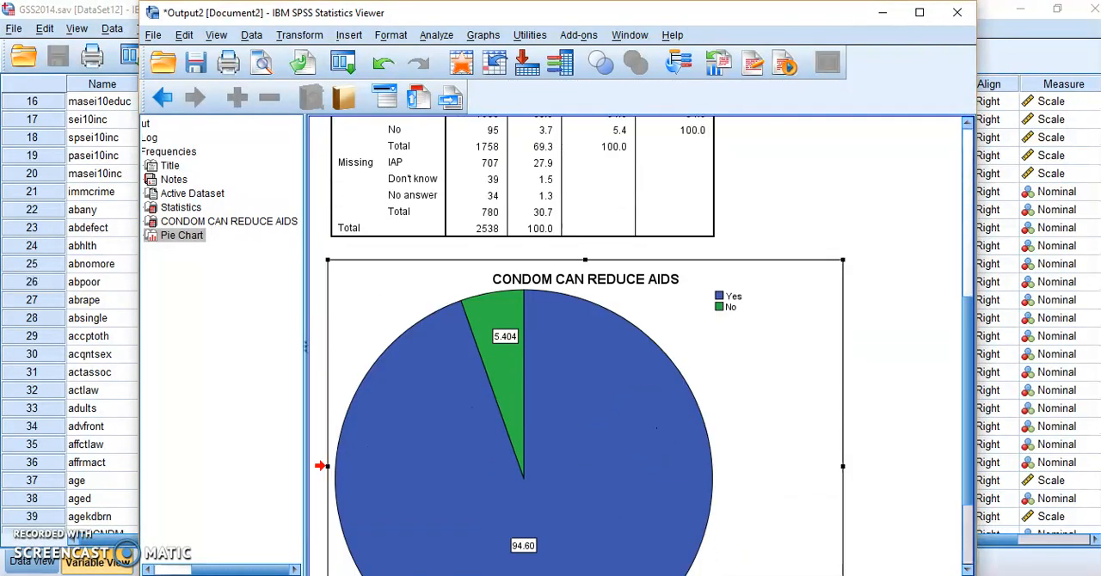
scroll(498, 444, down, 3)
click(499, 445)
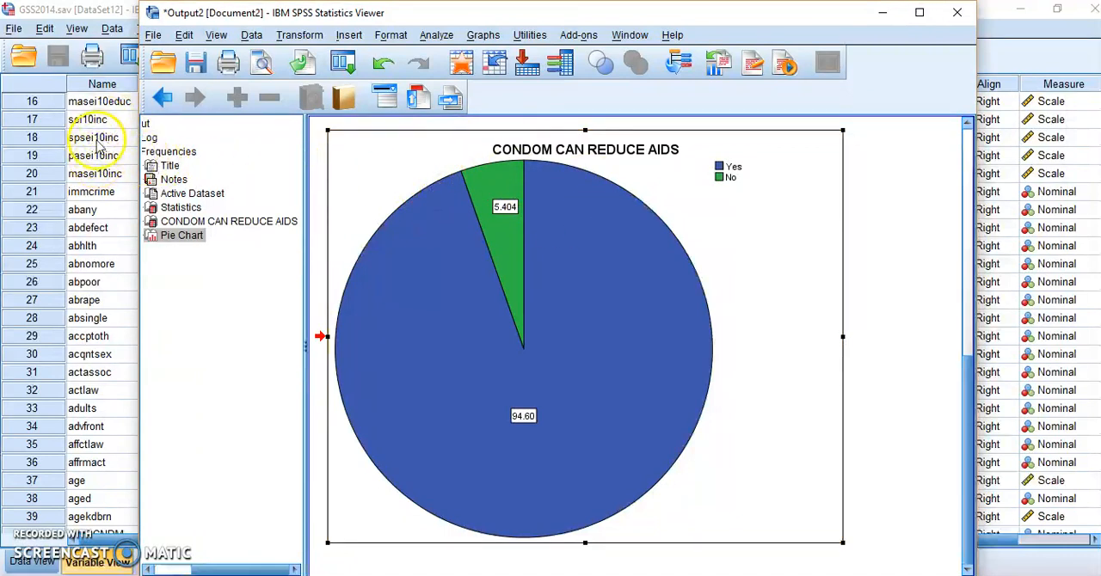
Step: Rerun the frequency analysis on CONDOM CAN REDUCE AIDS with the Mode statistic included
mouse_move(290, 14)
mouse_down()
mouse_move(323, 33)
mouse_move(389, 35)
mouse_move(288, 31)
mouse_up()
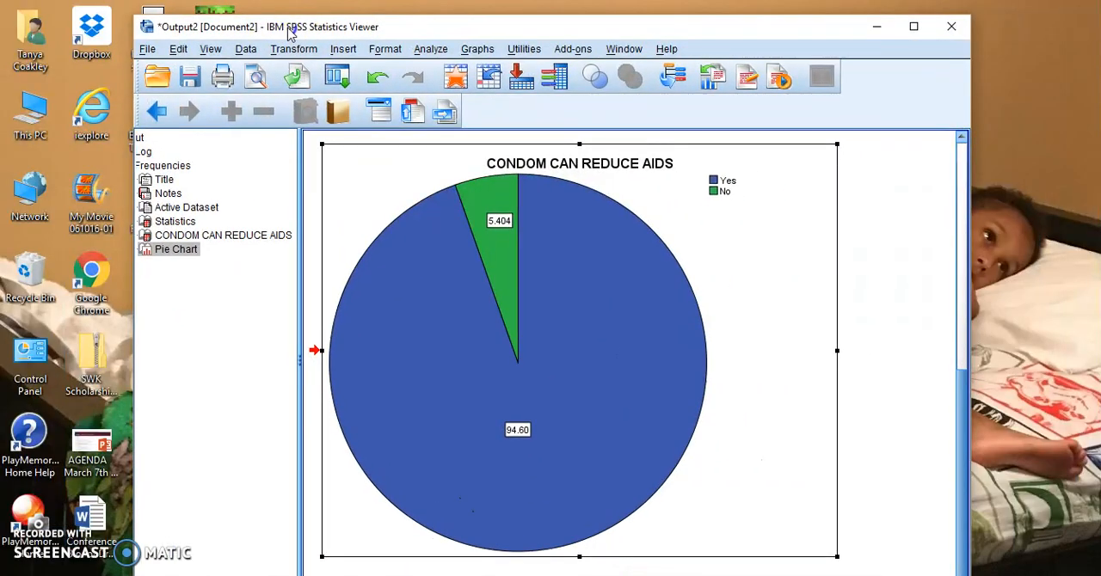
click(430, 49)
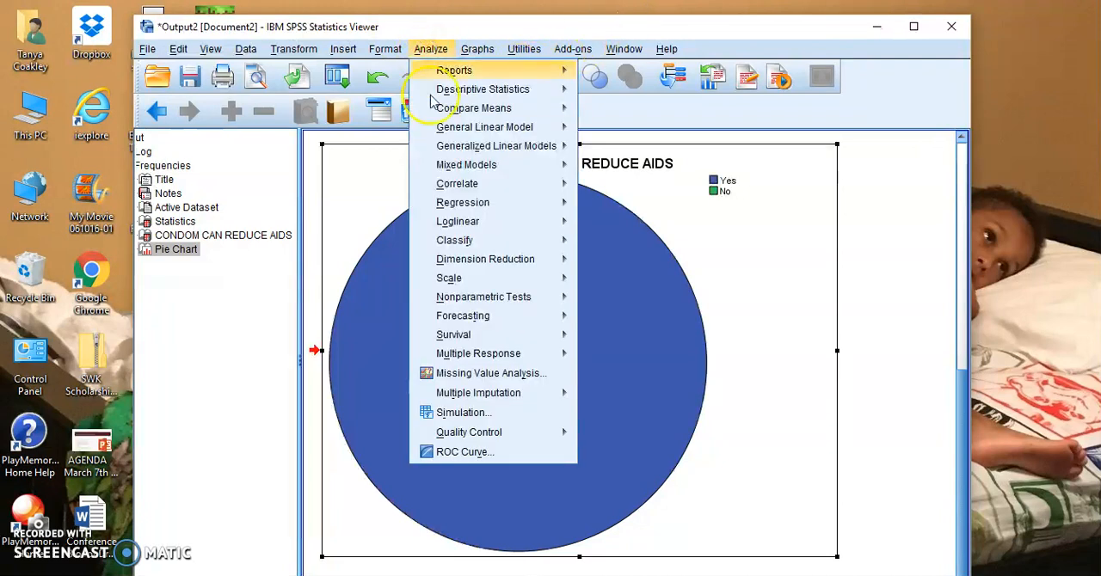
mouse_move(445, 95)
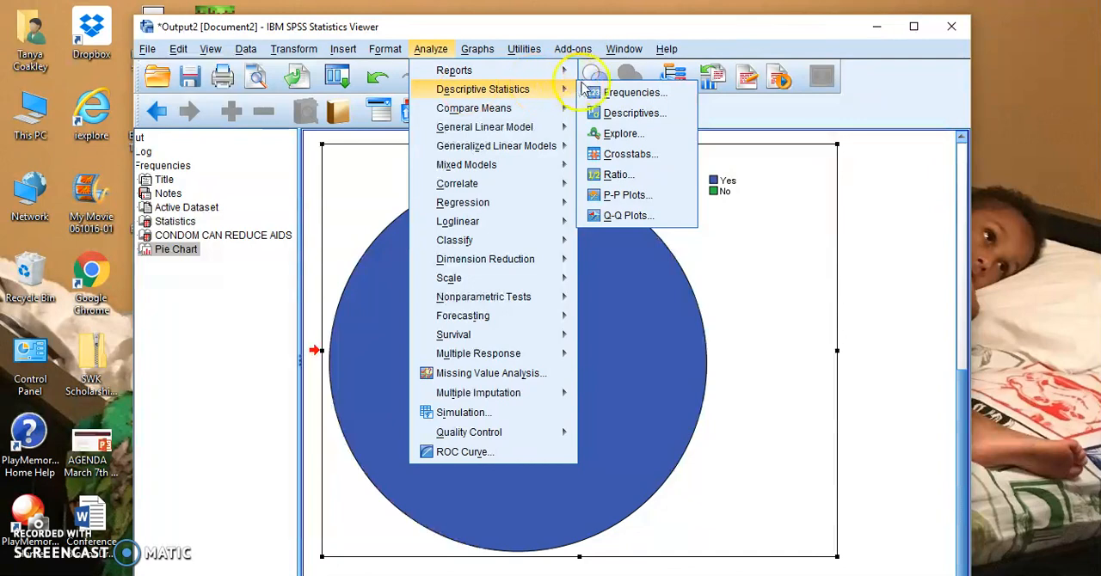
click(634, 92)
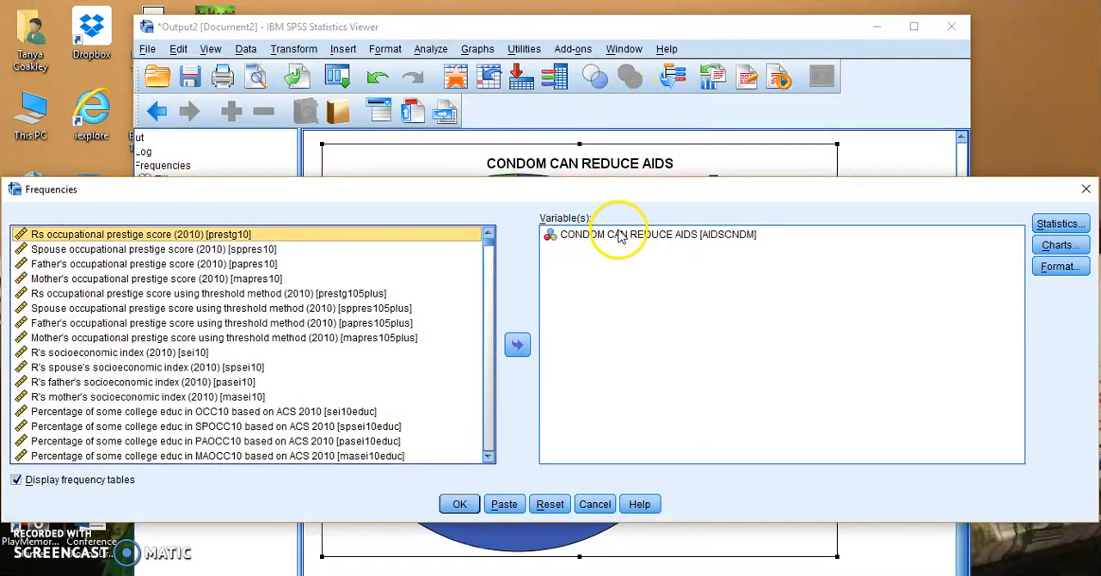
click(620, 238)
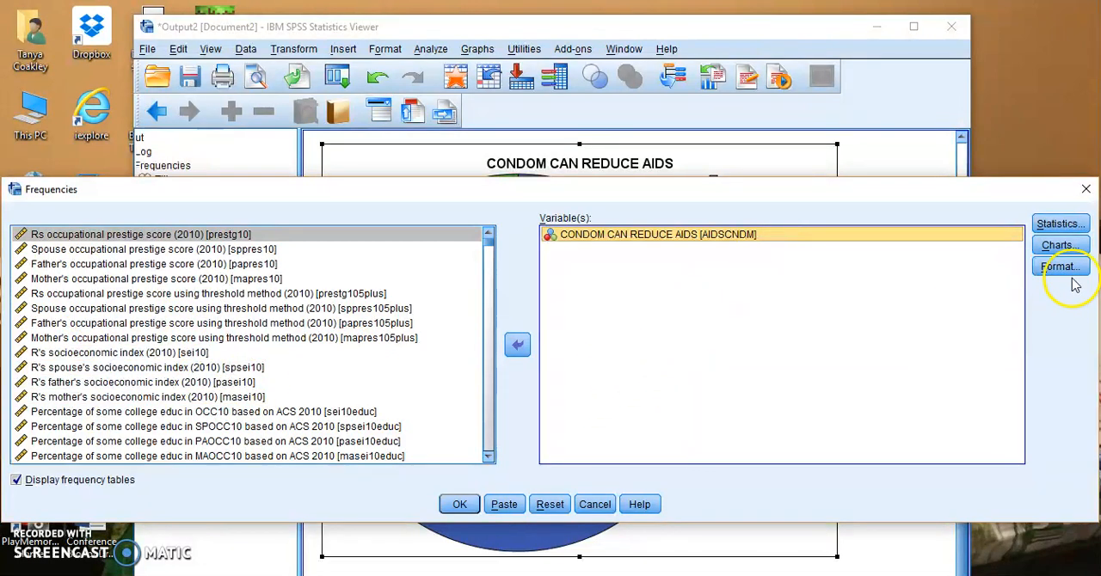
click(1058, 223)
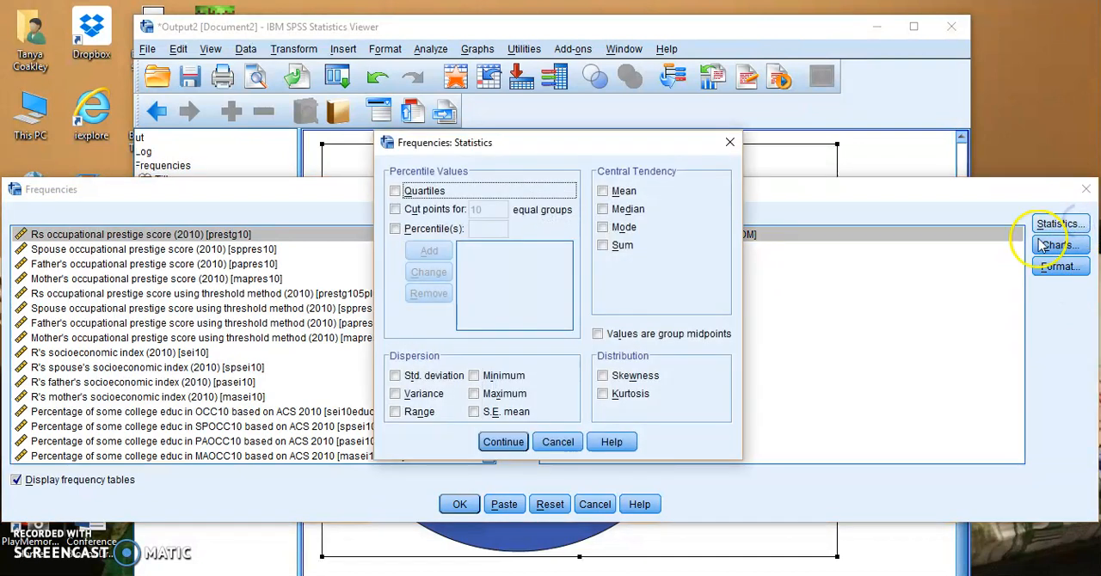
click(603, 230)
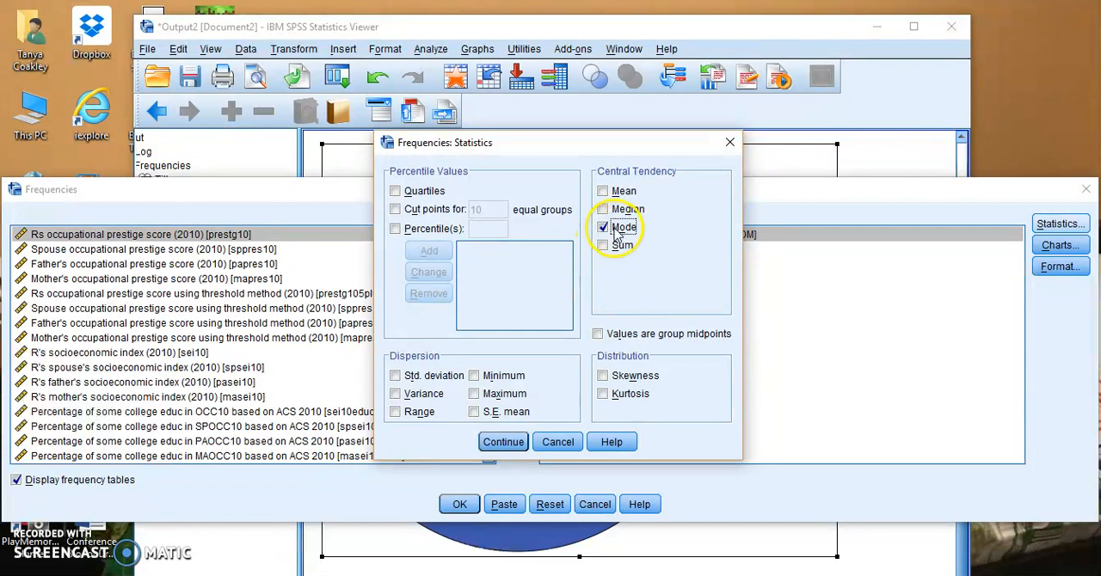
click(521, 444)
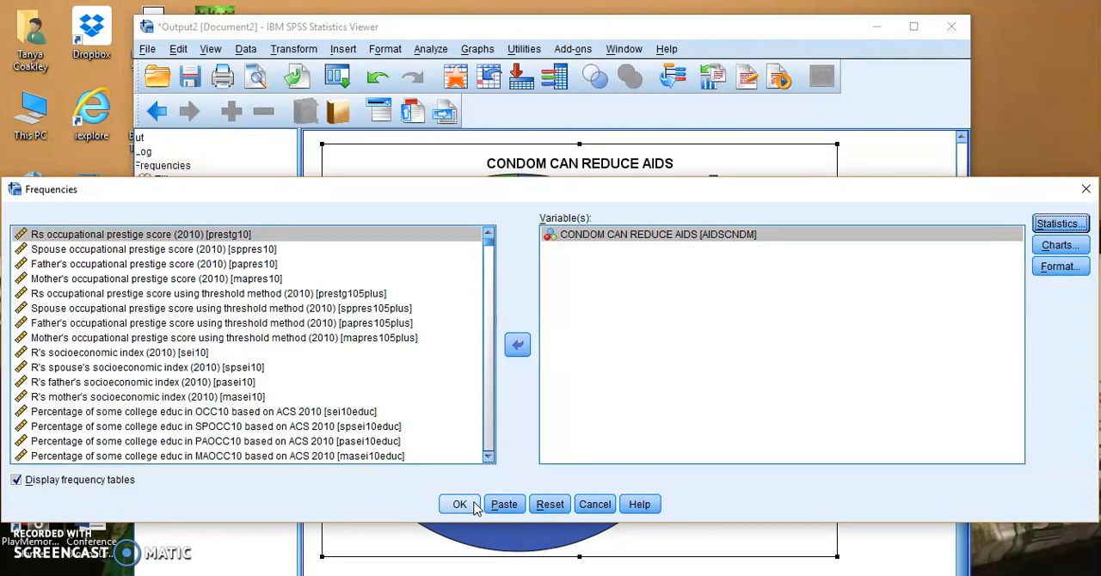
click(473, 506)
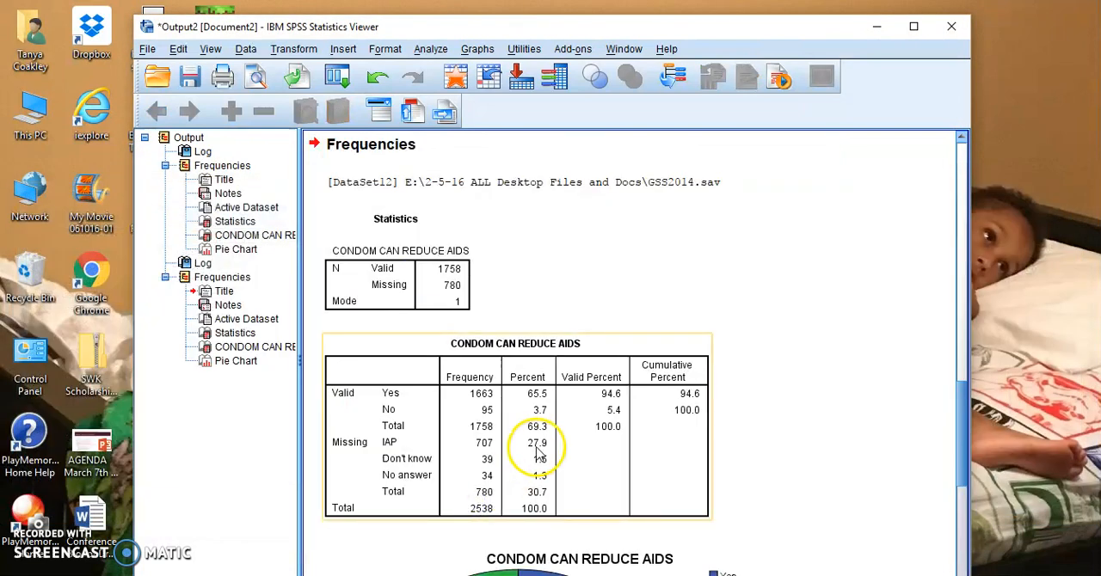
Step: Compare the new CONDOM CAN REDUCE AIDS statistics table with the earlier one, and examine its mode against the frequency table
scroll(451, 415, down, 5)
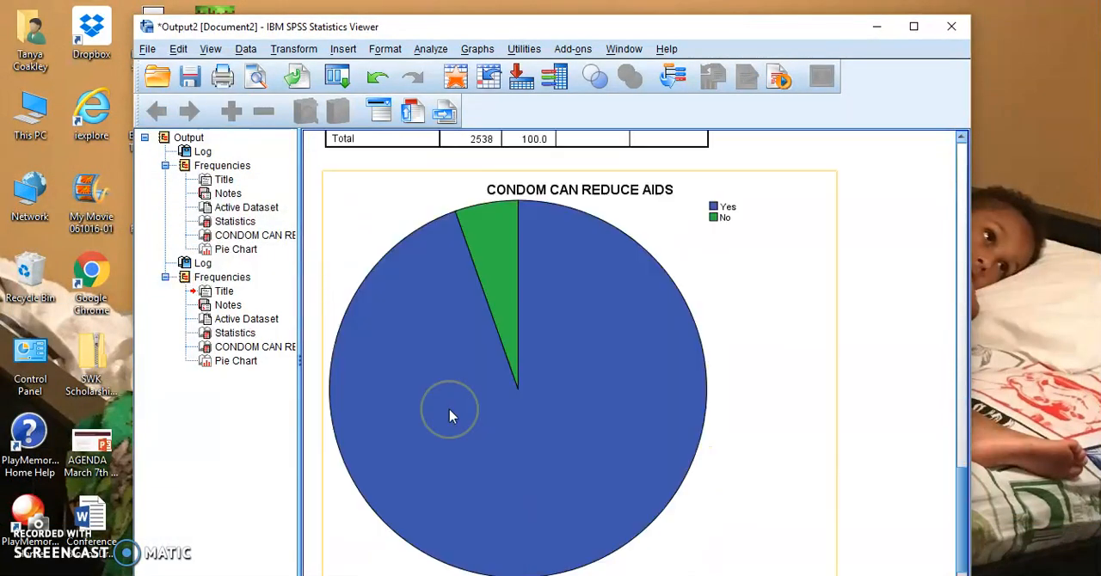
scroll(451, 416, up, 2)
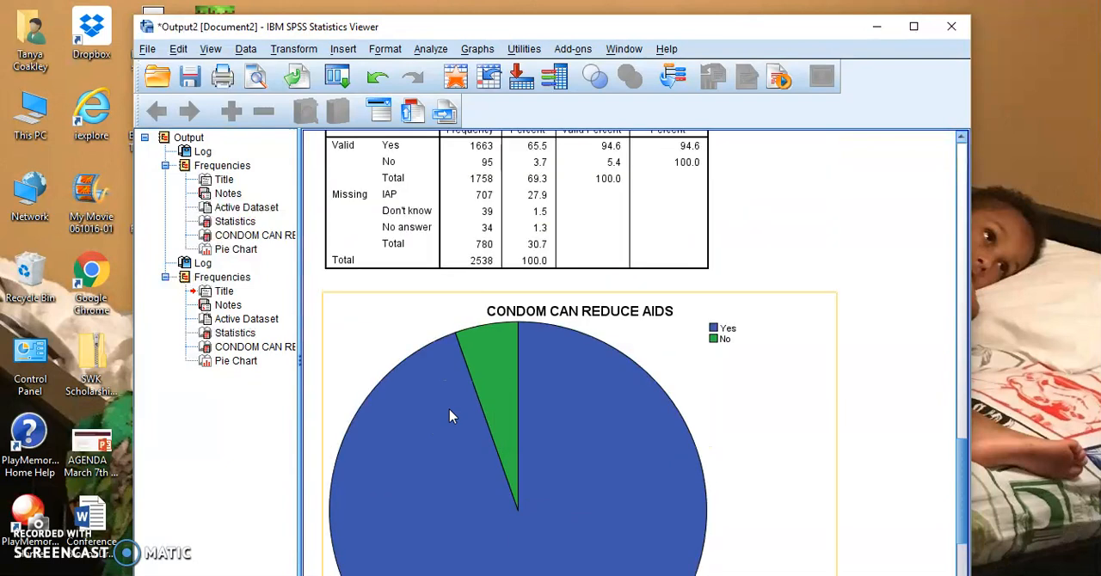
scroll(451, 416, up, 2)
click(398, 270)
scroll(398, 270, up, 1)
scroll(397, 270, up, 5)
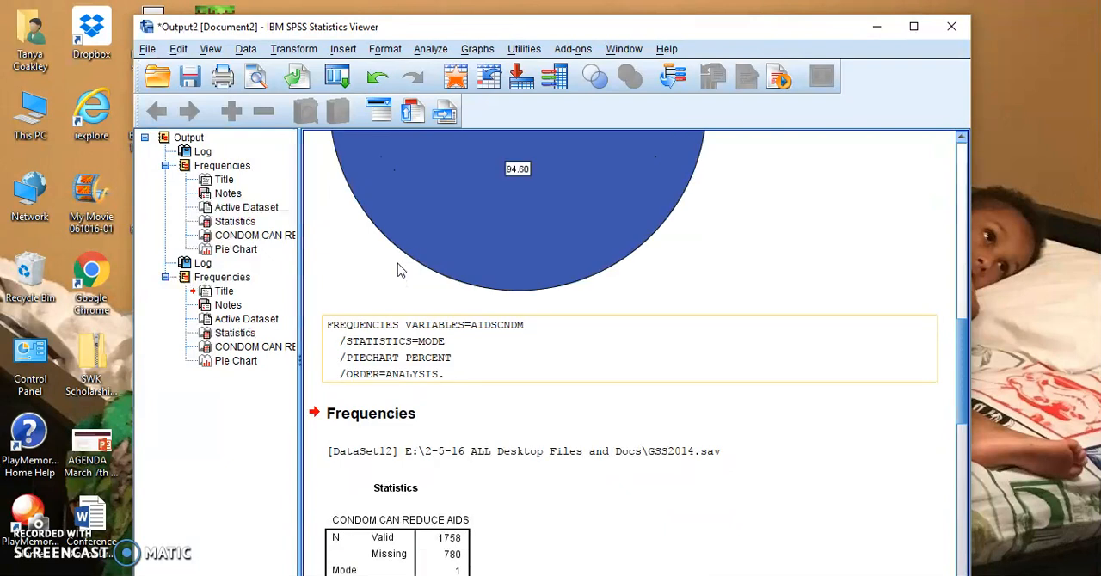
scroll(397, 263, down, 6)
scroll(398, 263, up, 2)
click(391, 237)
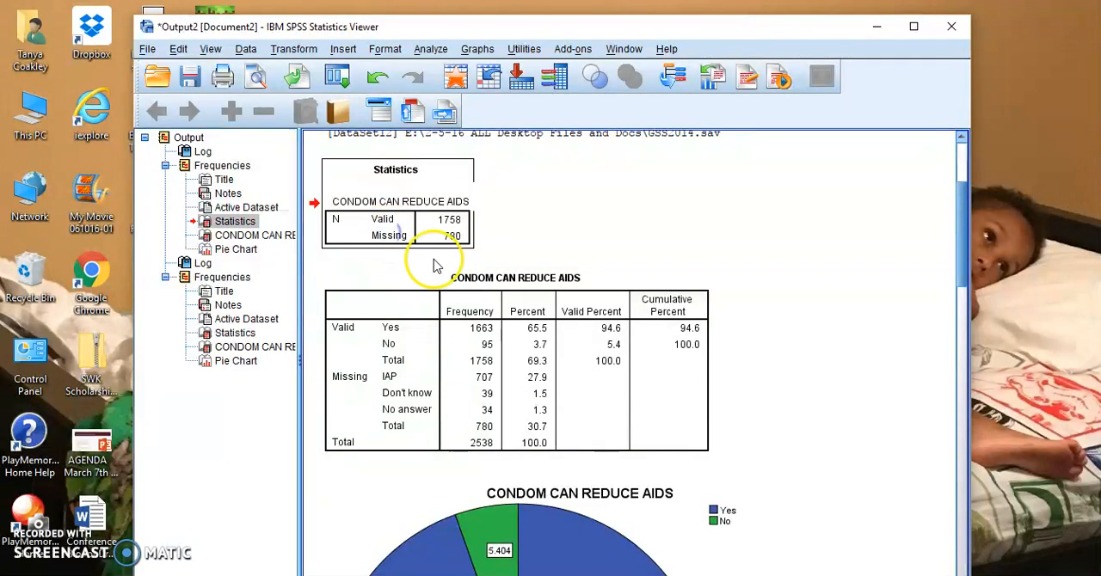
scroll(437, 417, down, 8)
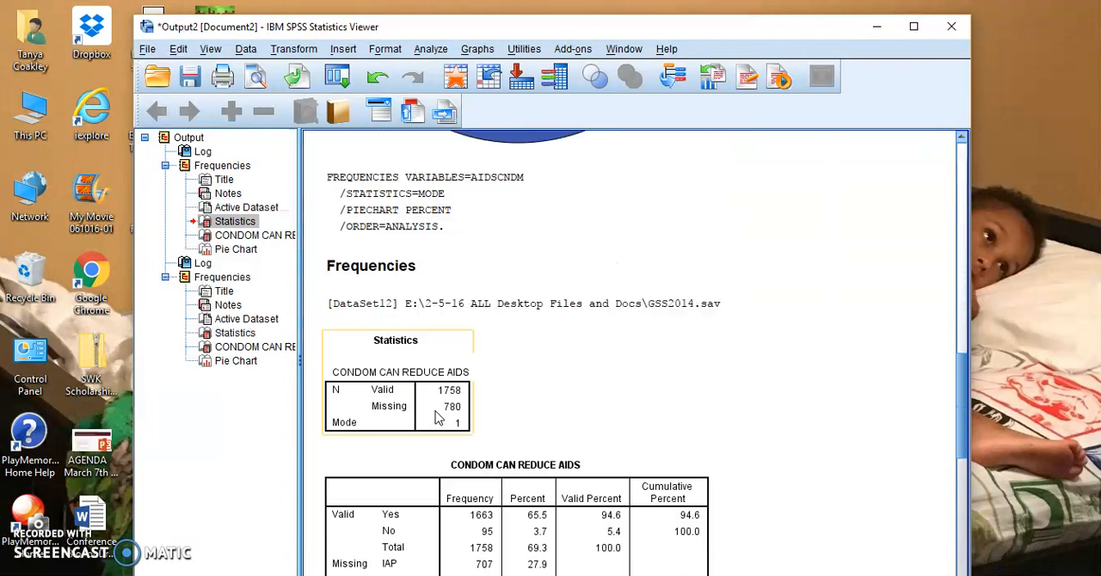
scroll(437, 417, down, 2)
scroll(437, 417, down, 2)
click(392, 284)
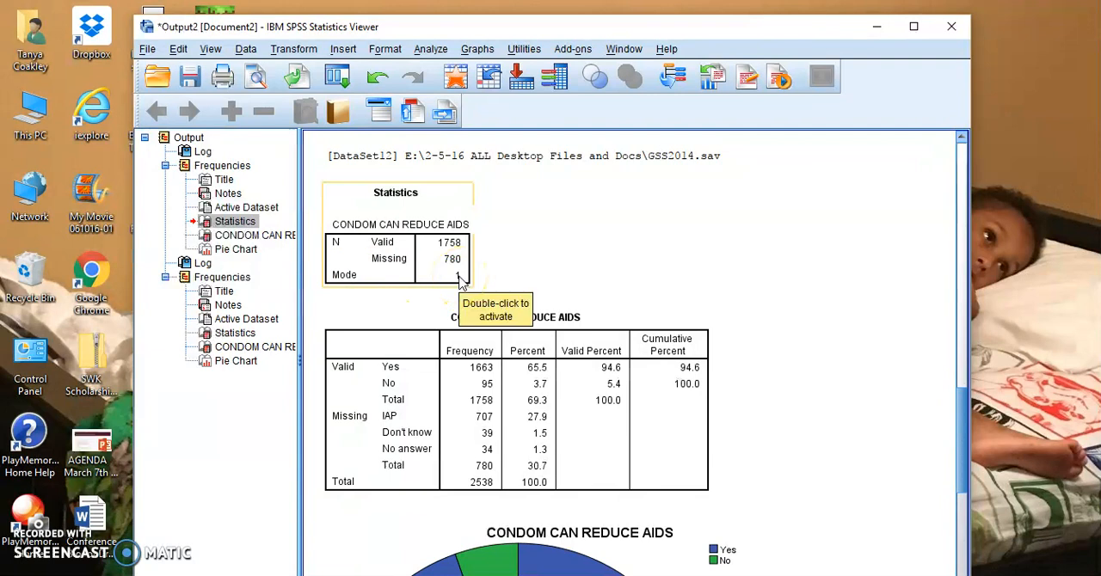
click(460, 282)
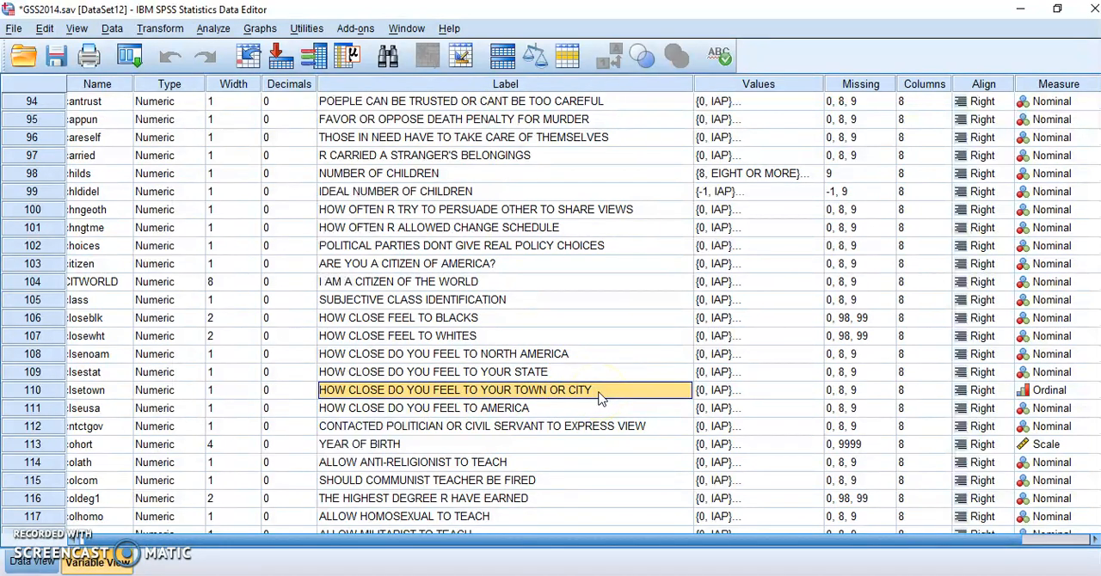
Step: Review the value labels of HOW CLOSE DO YOU FEEL TO YOUR TOWN OR CITY, from VERY CLOSE to CANT CHOOSE, without changing them
click(660, 398)
click(740, 395)
click(813, 392)
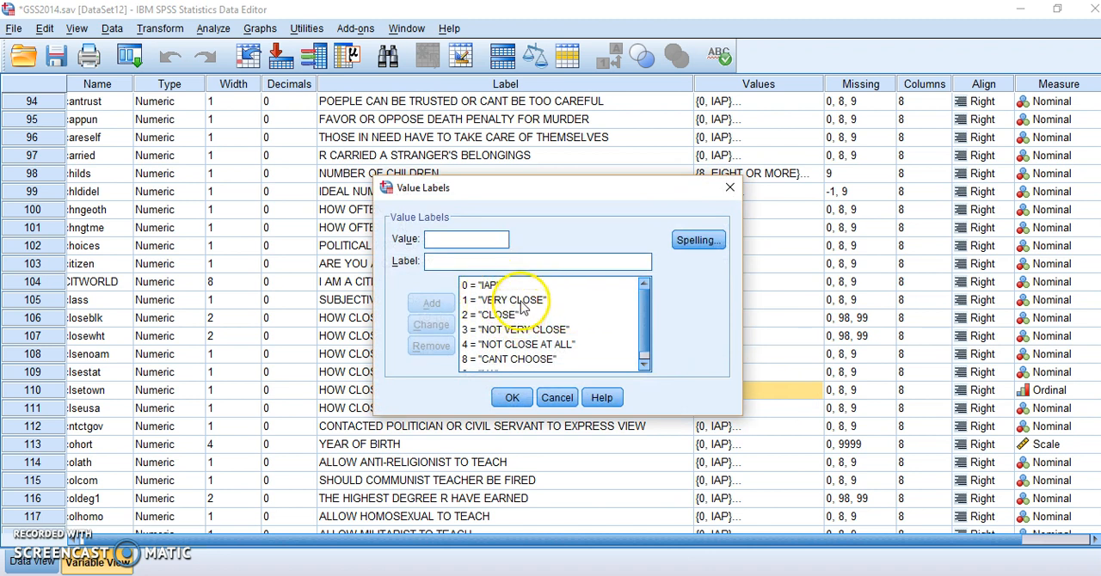
click(521, 299)
click(517, 314)
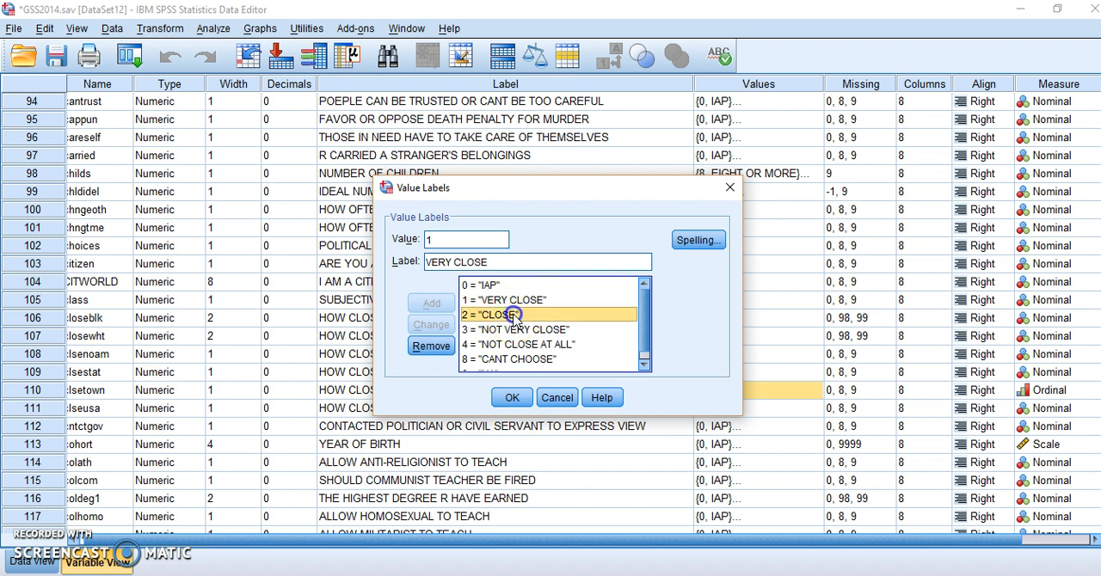
click(521, 331)
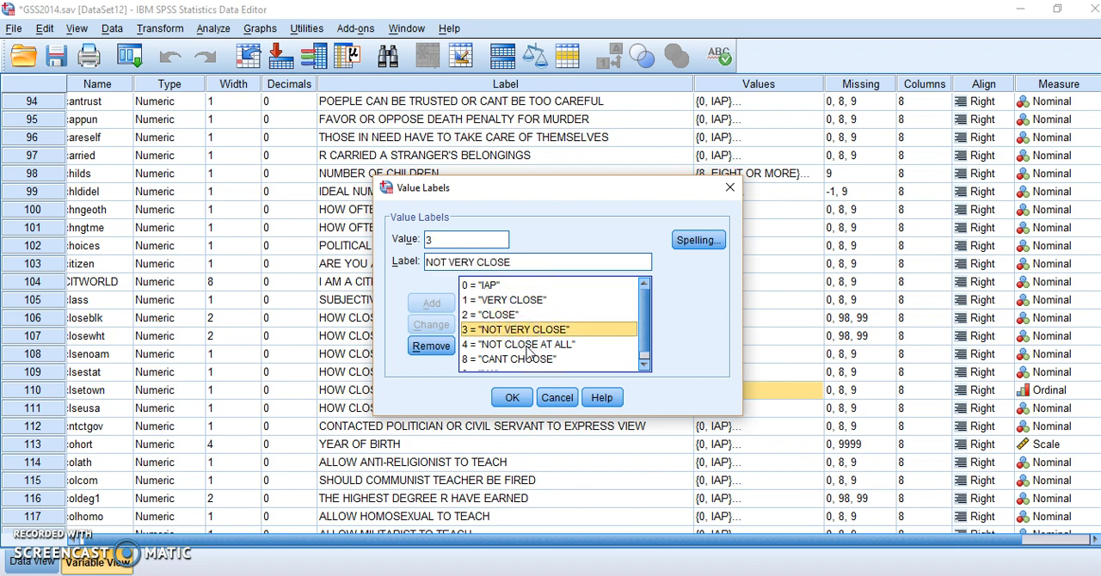
click(526, 344)
click(526, 360)
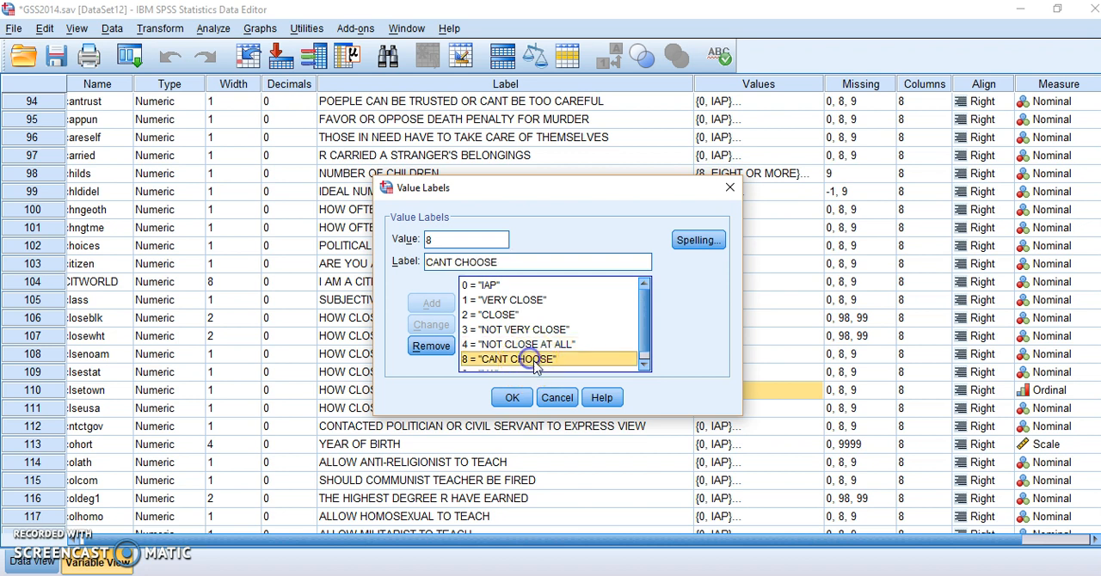
click(640, 327)
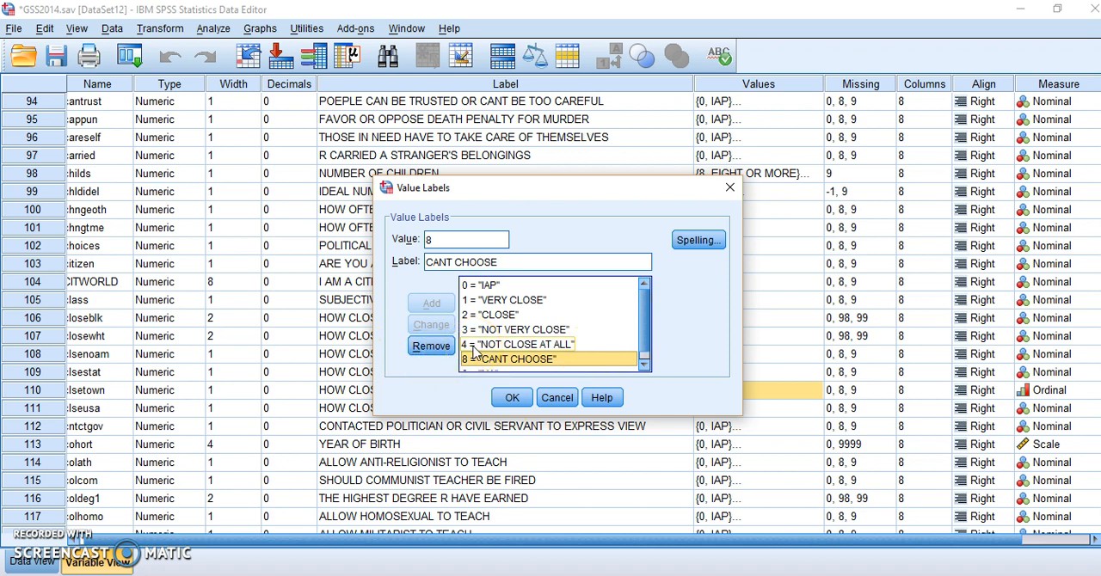
click(516, 300)
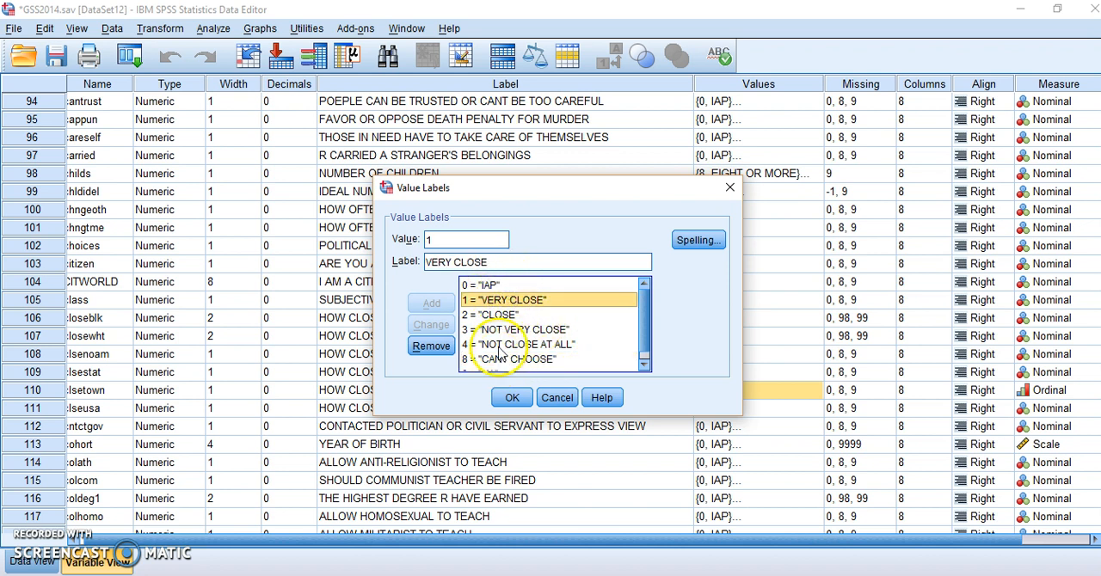
click(501, 345)
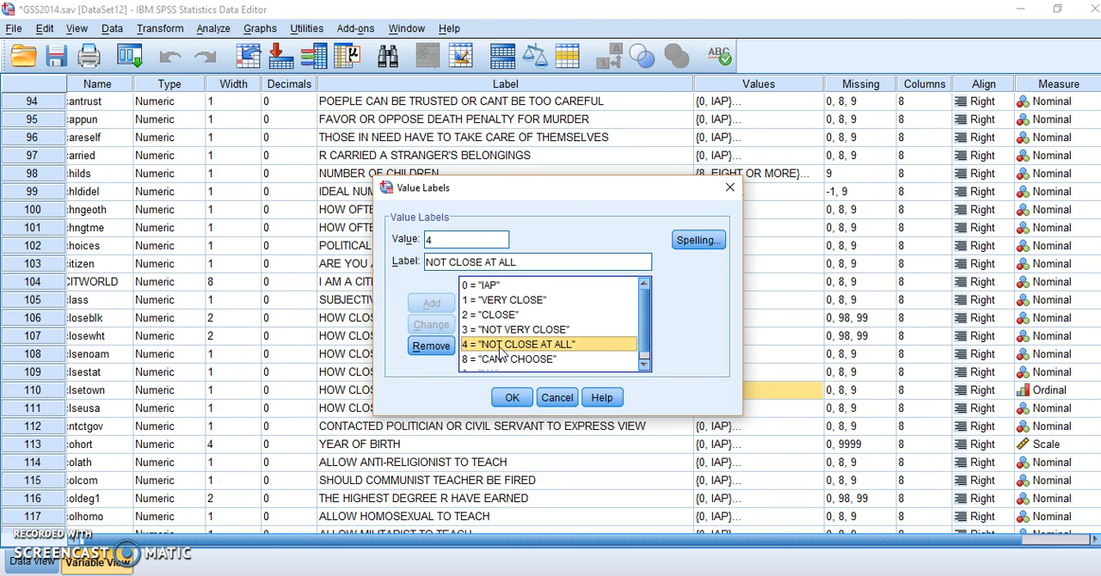
click(558, 397)
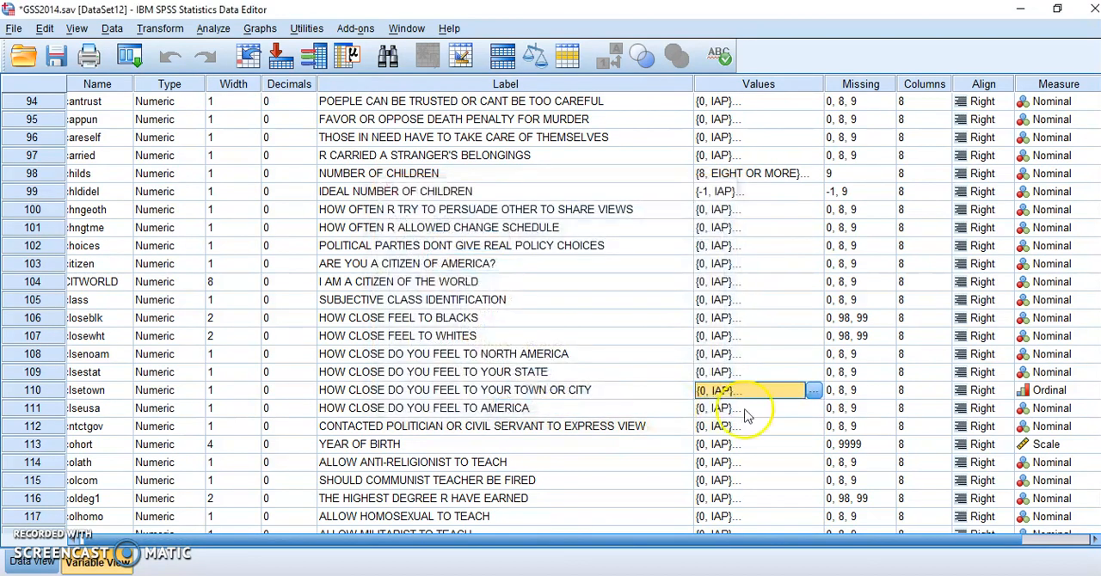
Step: Check the measurement level options and missing-value settings of the clsetown variable without changing them
click(1051, 392)
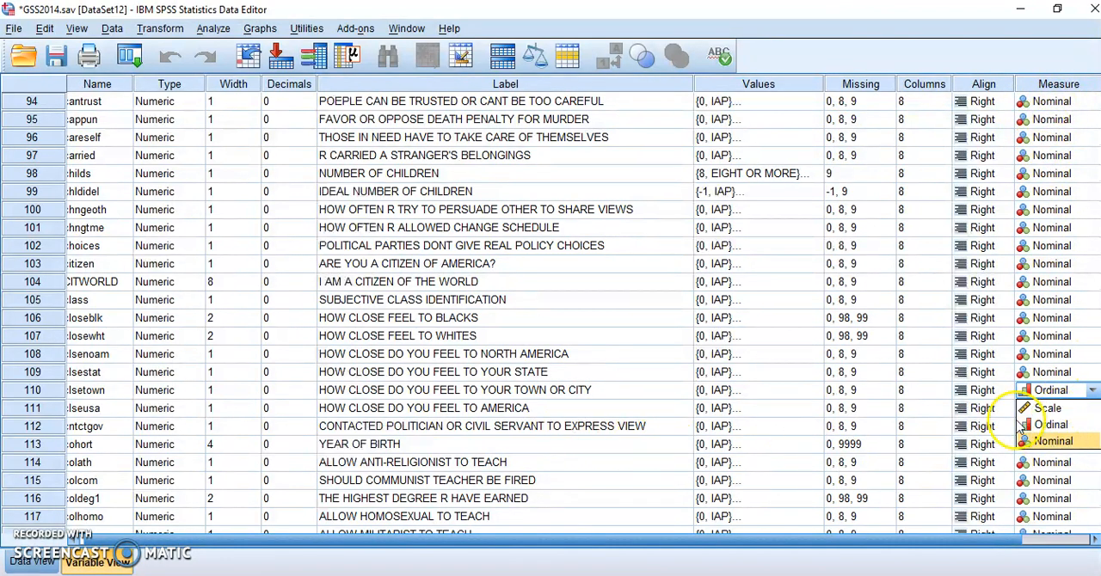
click(887, 391)
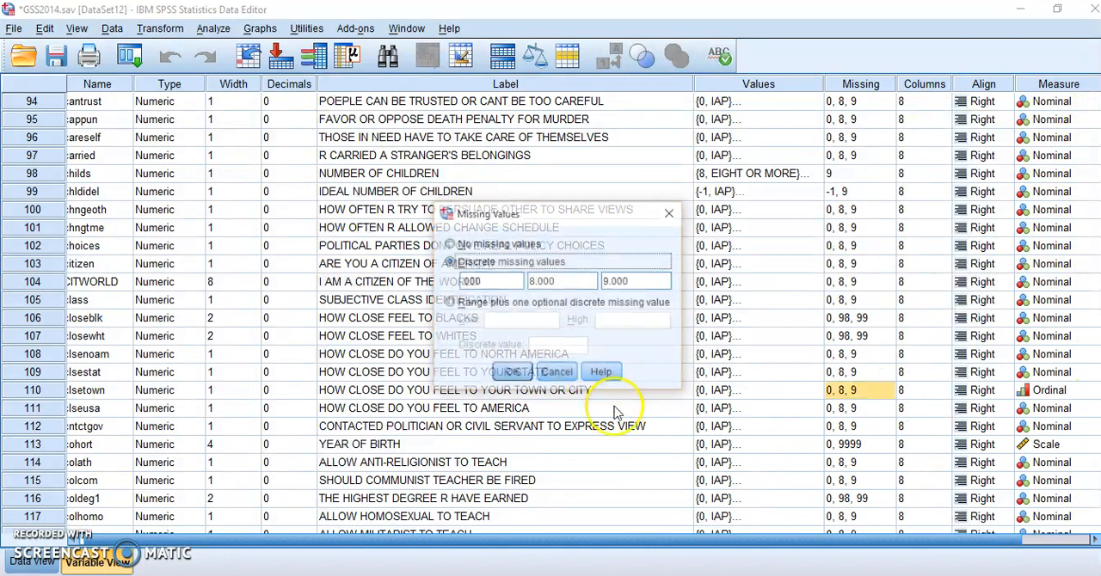
click(555, 371)
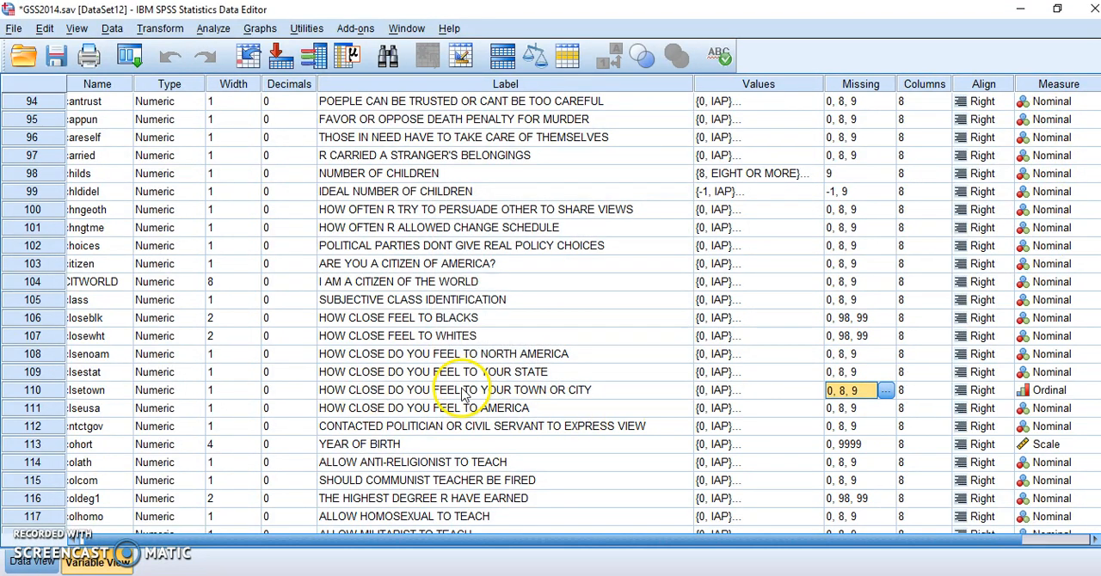
Step: Check the label and name of the clsetown variable, and look over the dataset's case values
click(468, 392)
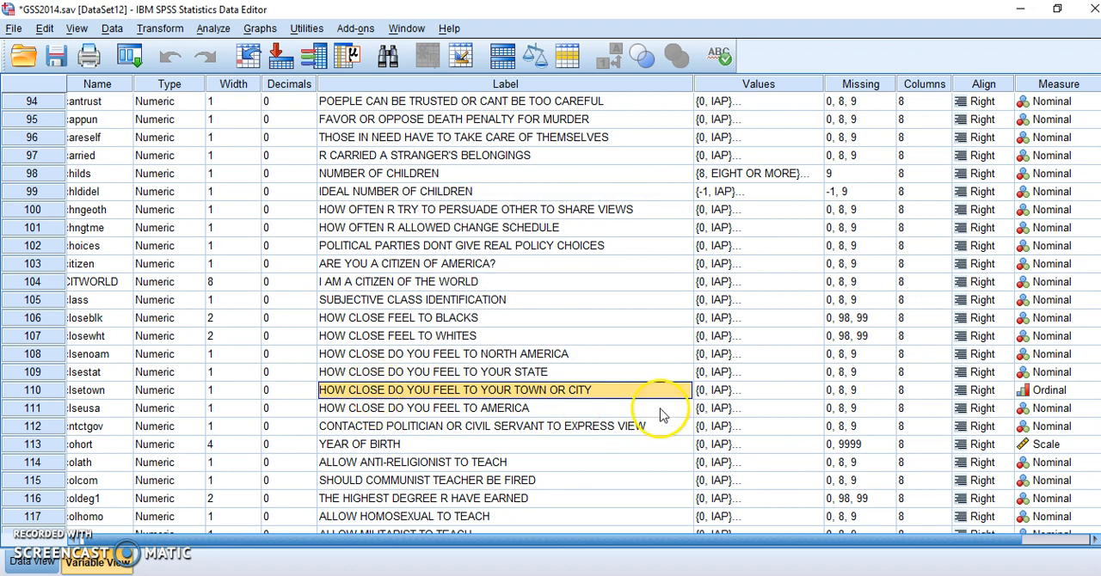
key(Left)
key(Left)
key(Left)
key(Left)
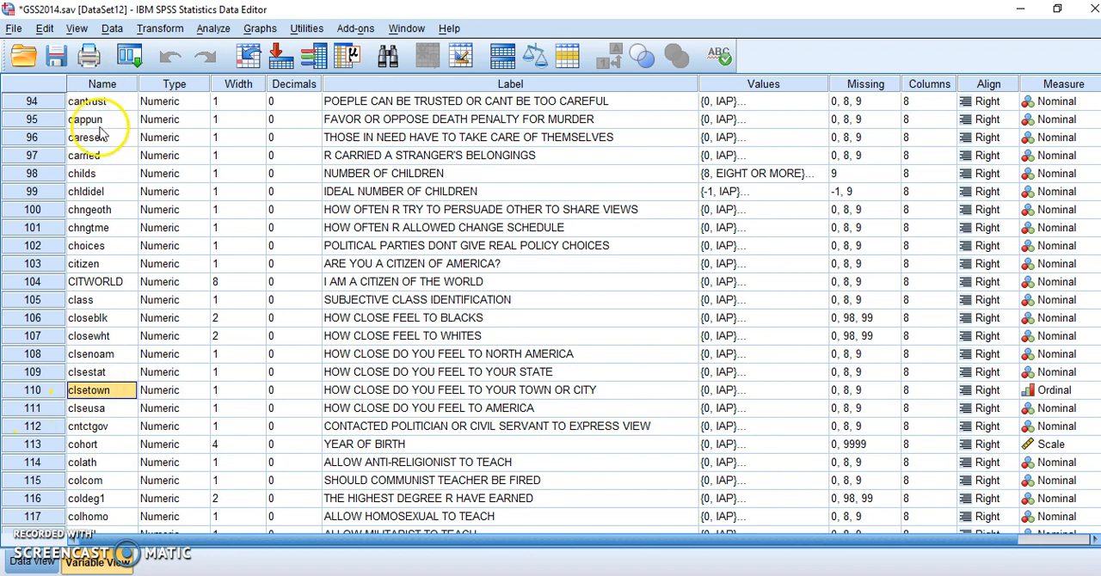
click(86, 402)
click(34, 562)
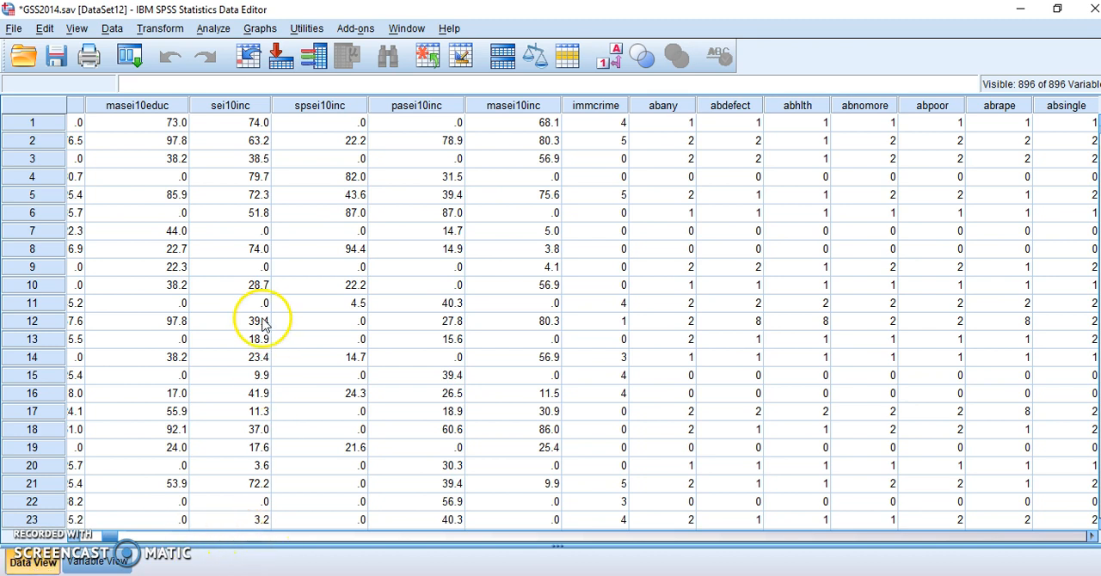
drag(111, 539, 105, 539)
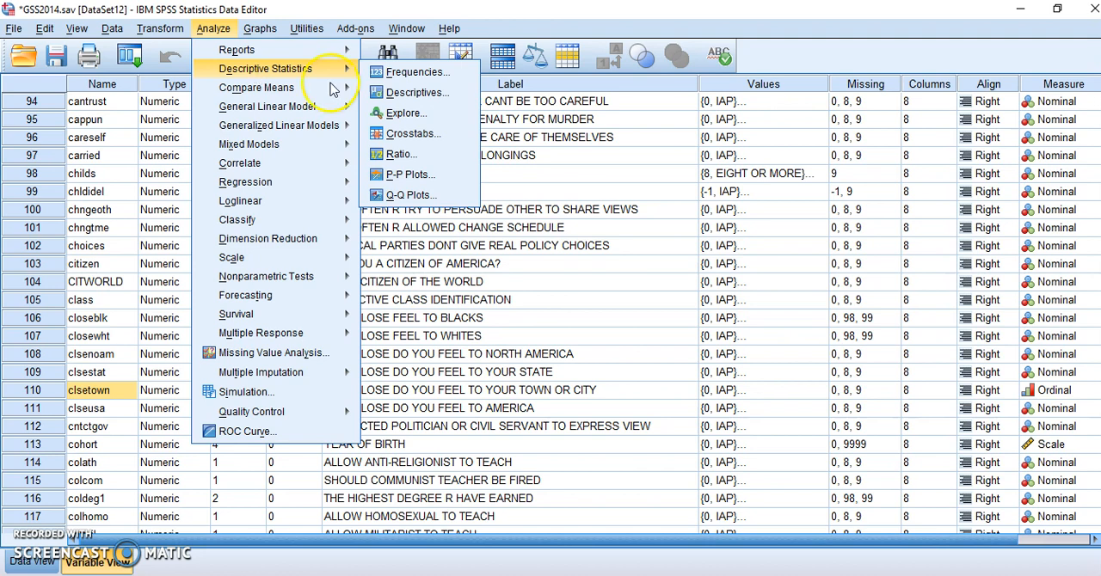
Step: Open the Frequencies analysis and remove CONDOM CAN REDUCE AIDS from its variables to analyze
click(382, 76)
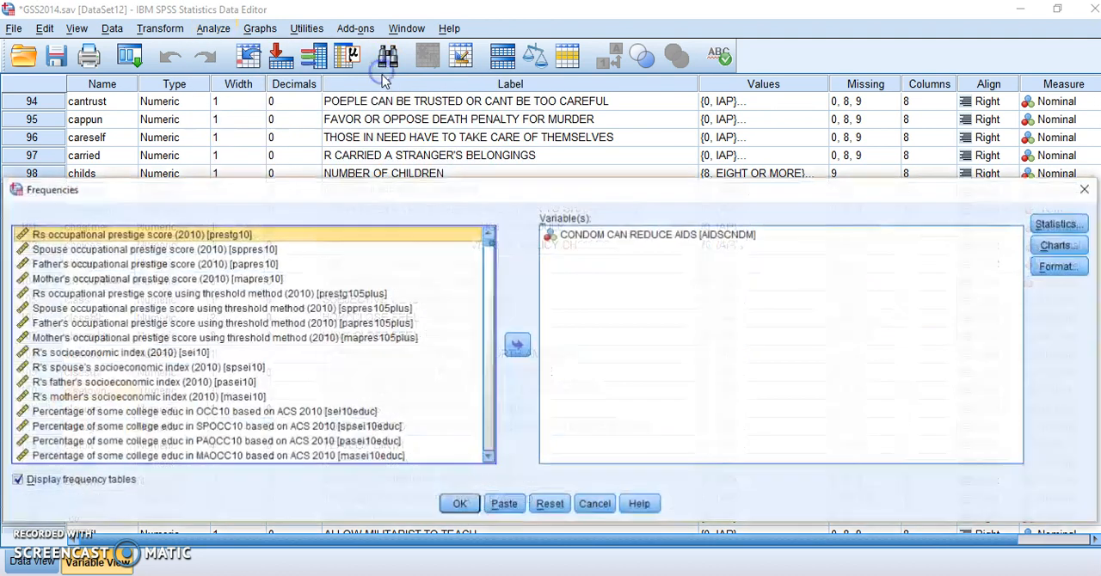
click(574, 237)
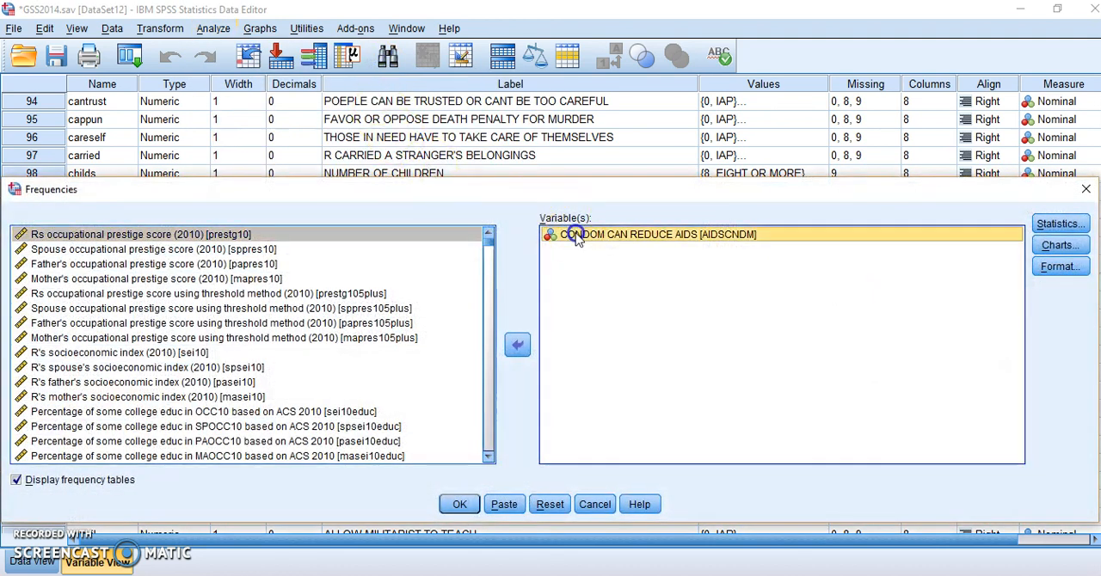
click(517, 345)
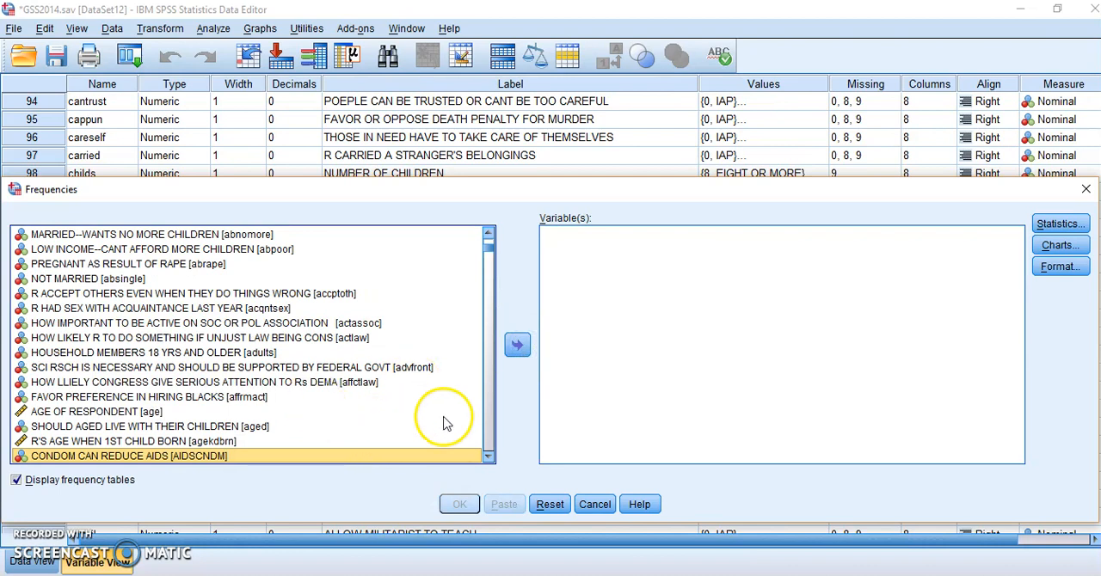
Step: Find HOW CLOSE DO YOU FEEL TO YOUR TOWN OR CITY (clsetown) and add it as the variable to analyze
scroll(245, 394, down, 5)
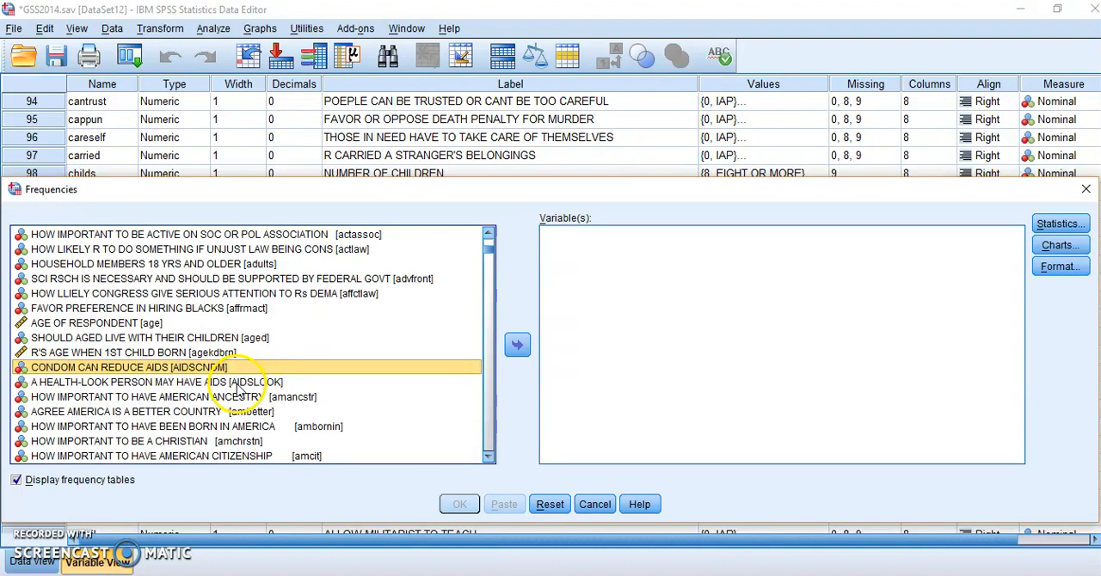
scroll(239, 394, down, 7)
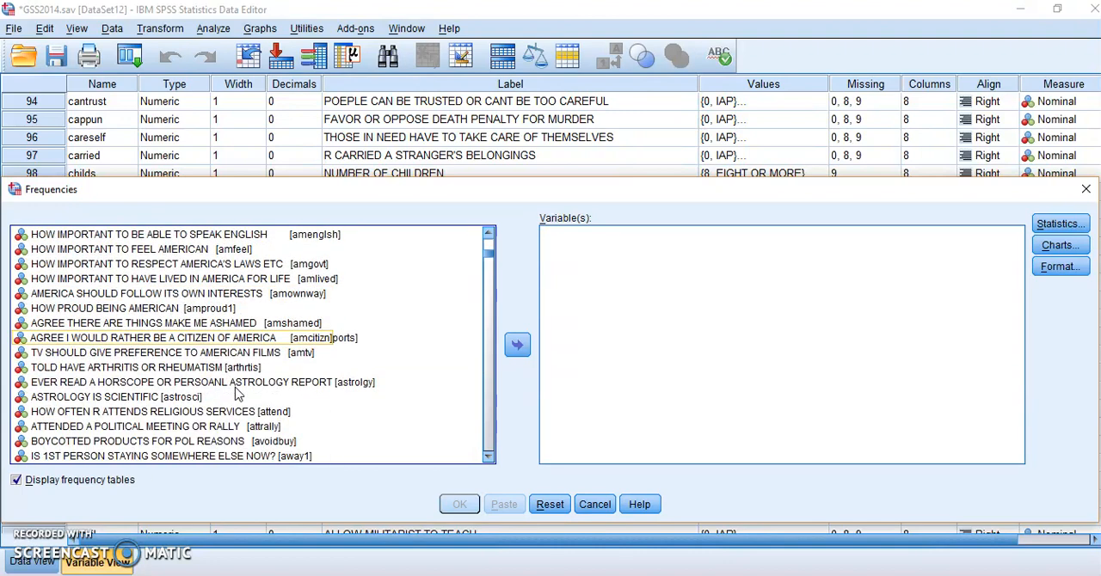
scroll(241, 383, down, 7)
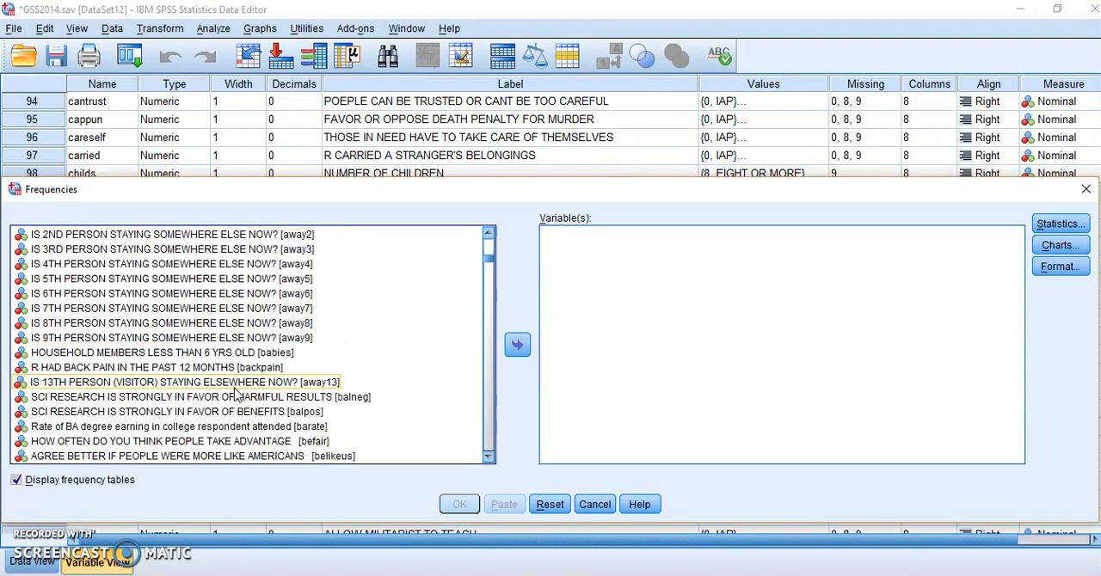
scroll(248, 365, down, 1)
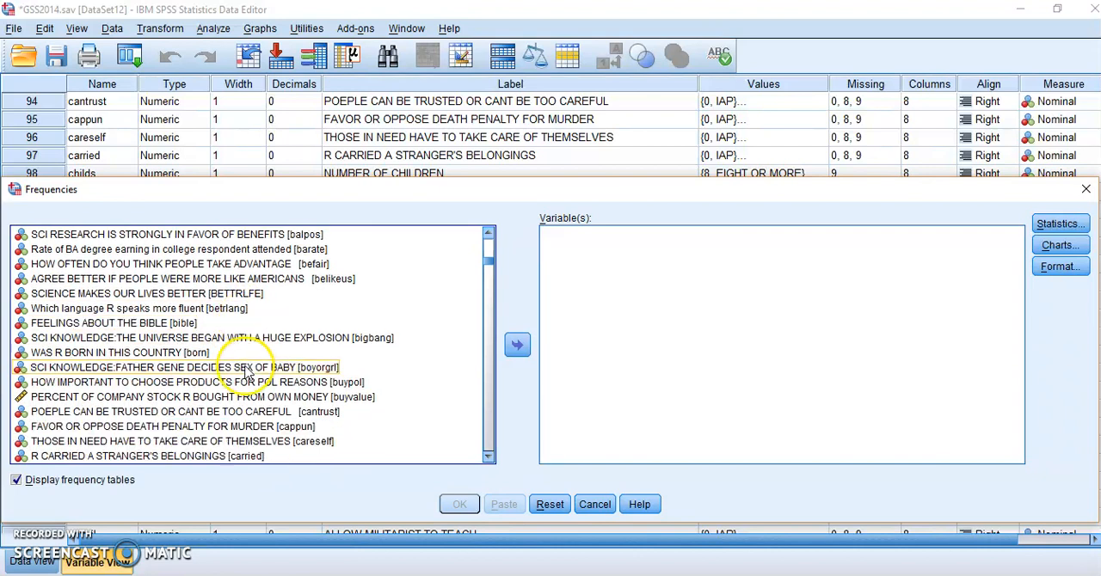
scroll(267, 396, down, 2)
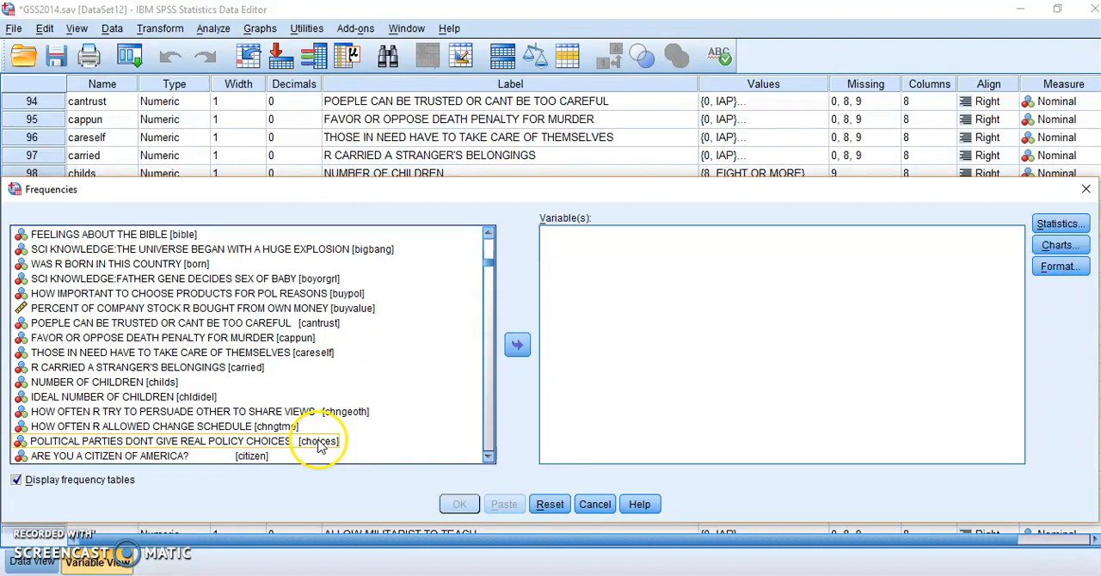
scroll(318, 445, down, 2)
scroll(305, 443, down, 1)
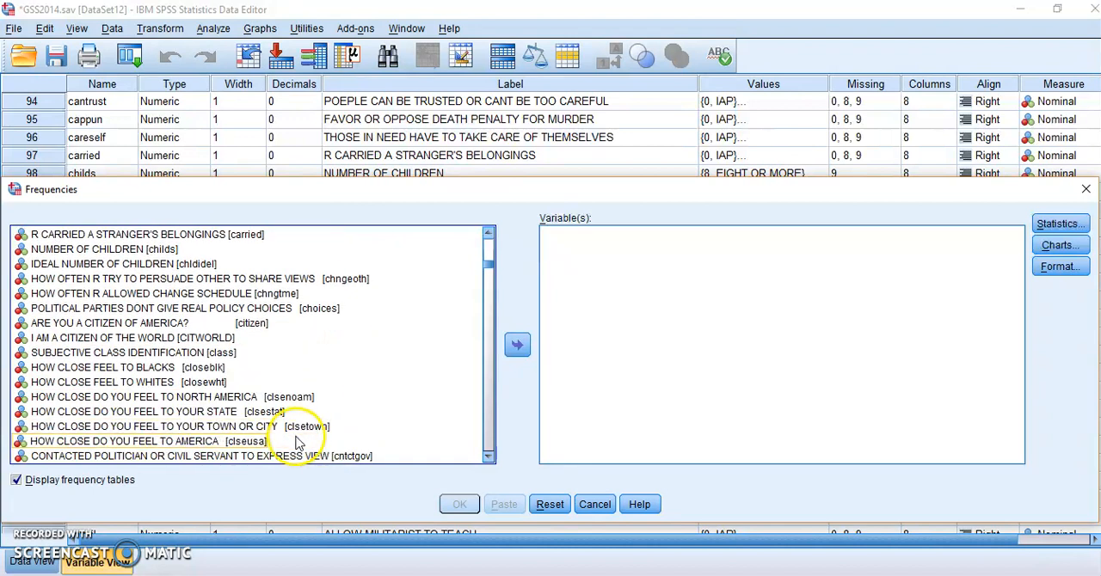
click(296, 427)
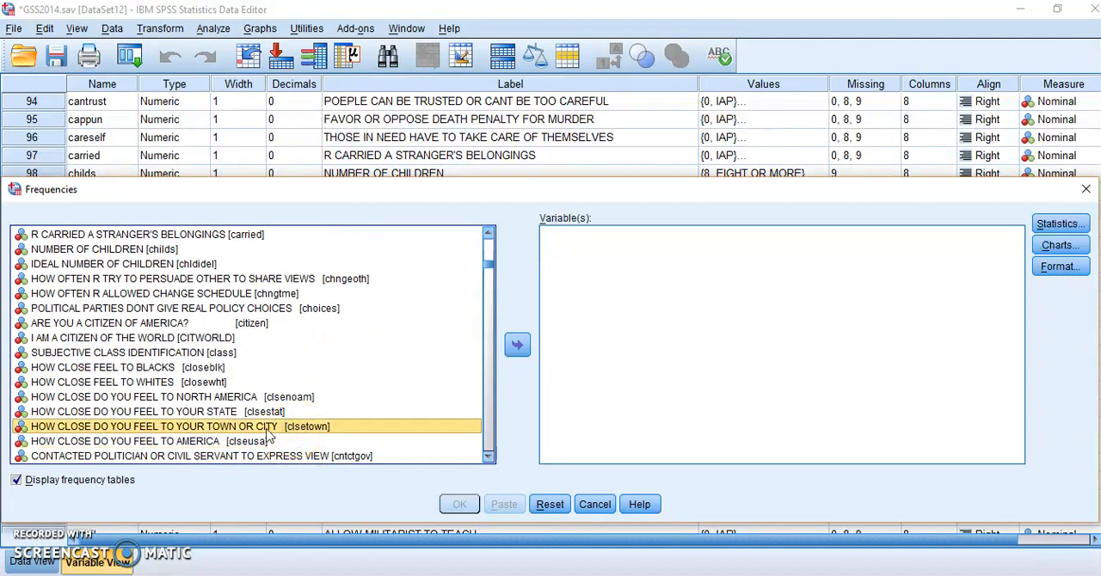
click(519, 347)
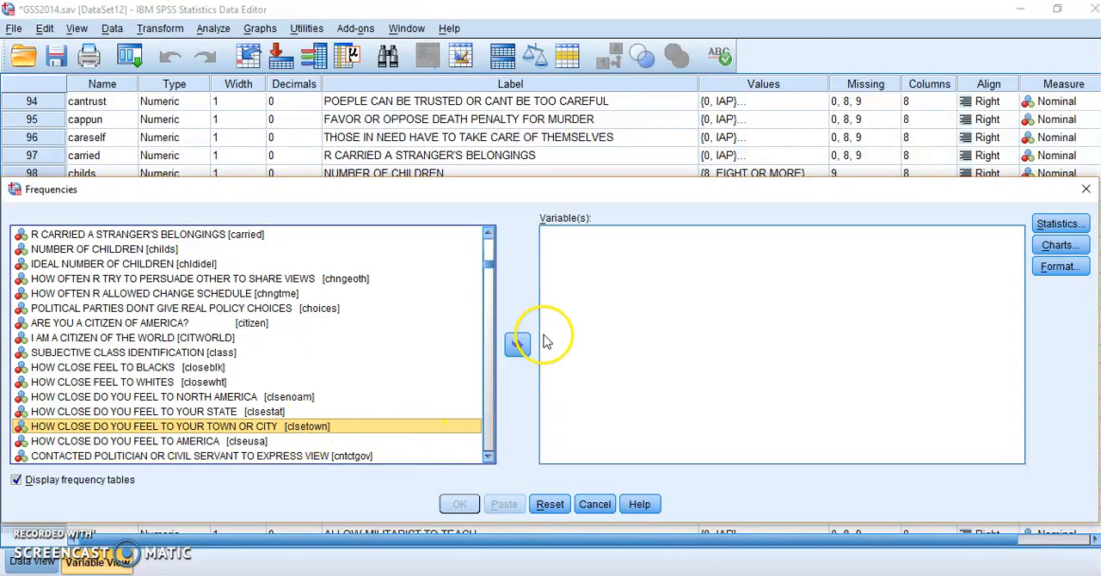
Step: Request the median instead of the mode as the central tendency statistic for clsetown
click(1077, 227)
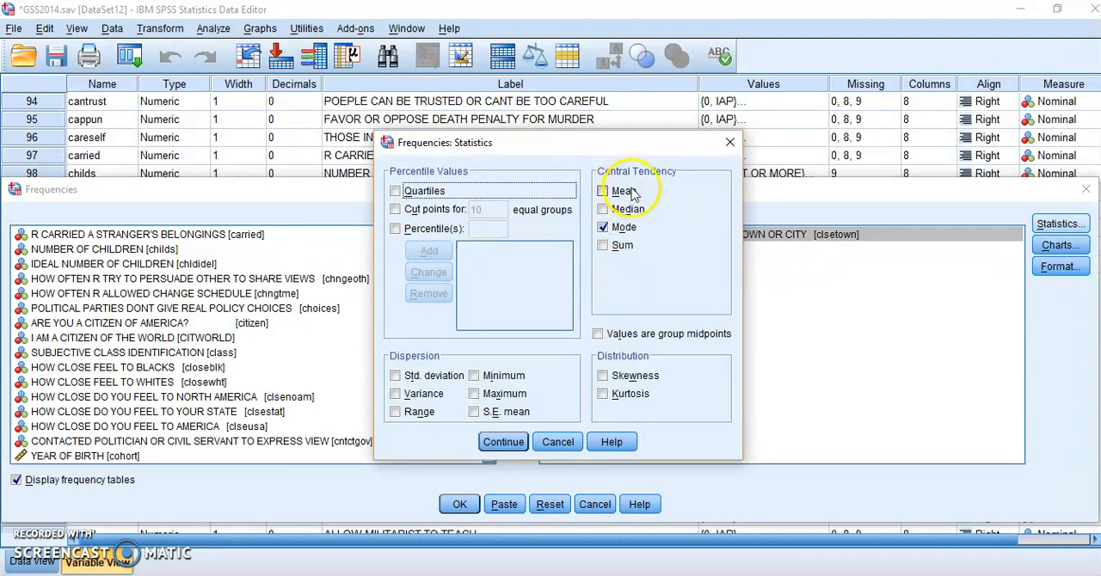
click(604, 228)
click(605, 211)
click(632, 215)
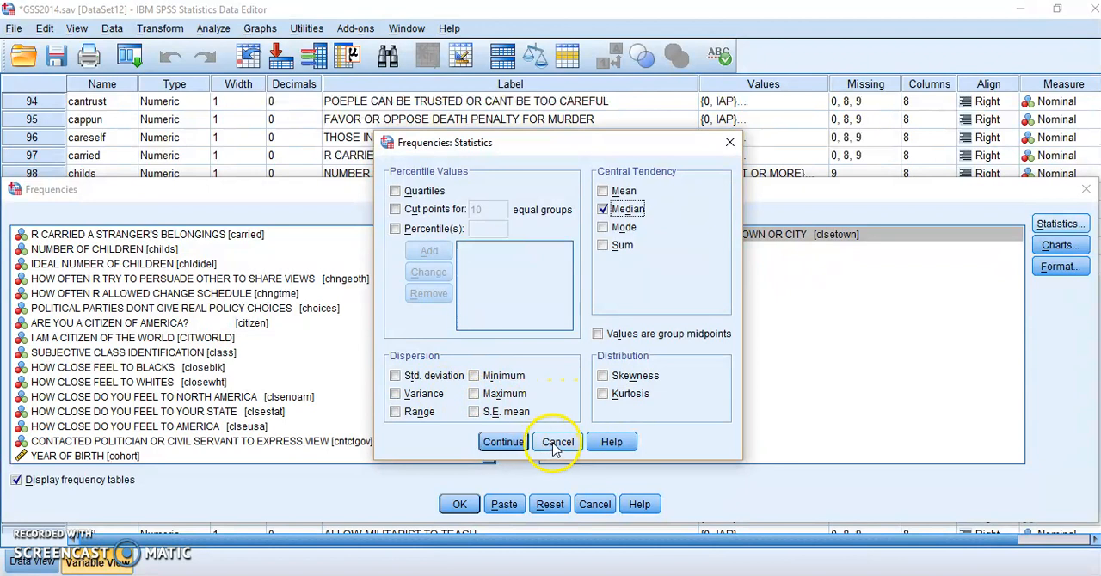
click(508, 445)
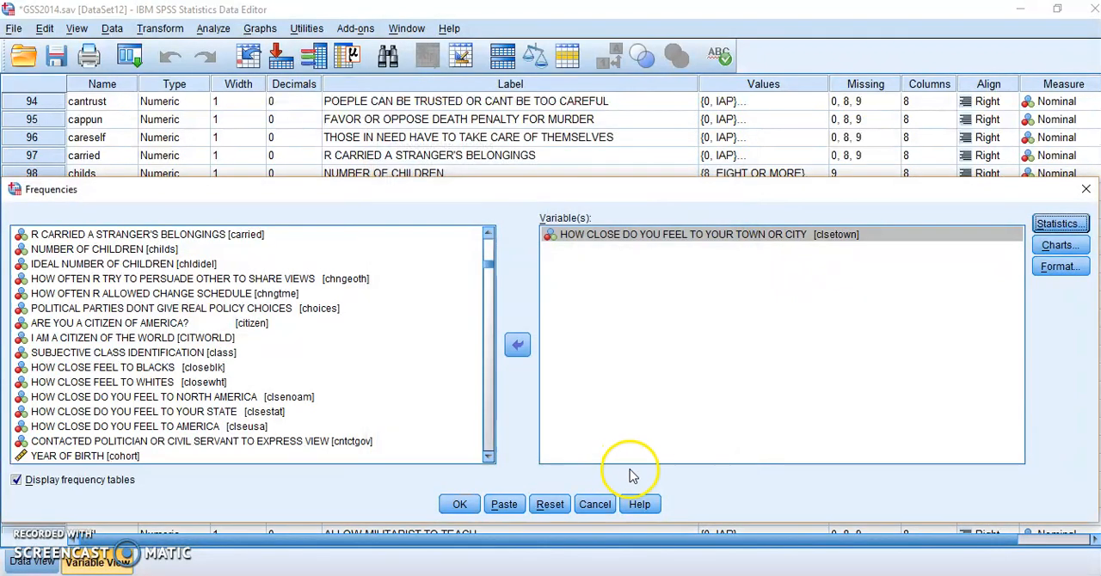
Step: Choose bar charts with percentages as chart values and run the frequencies for clsetown
click(1059, 245)
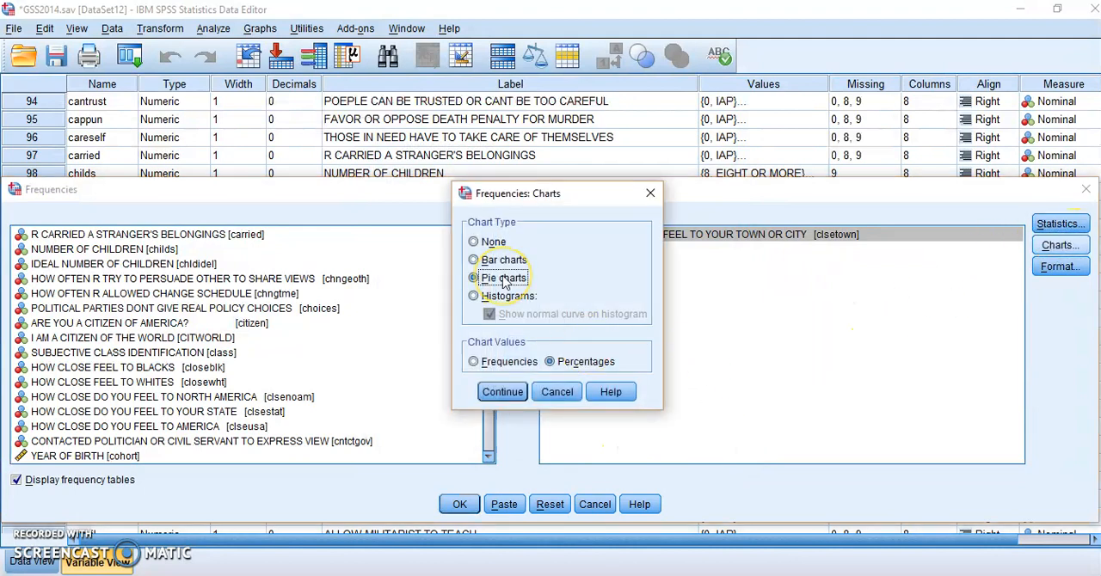
click(475, 261)
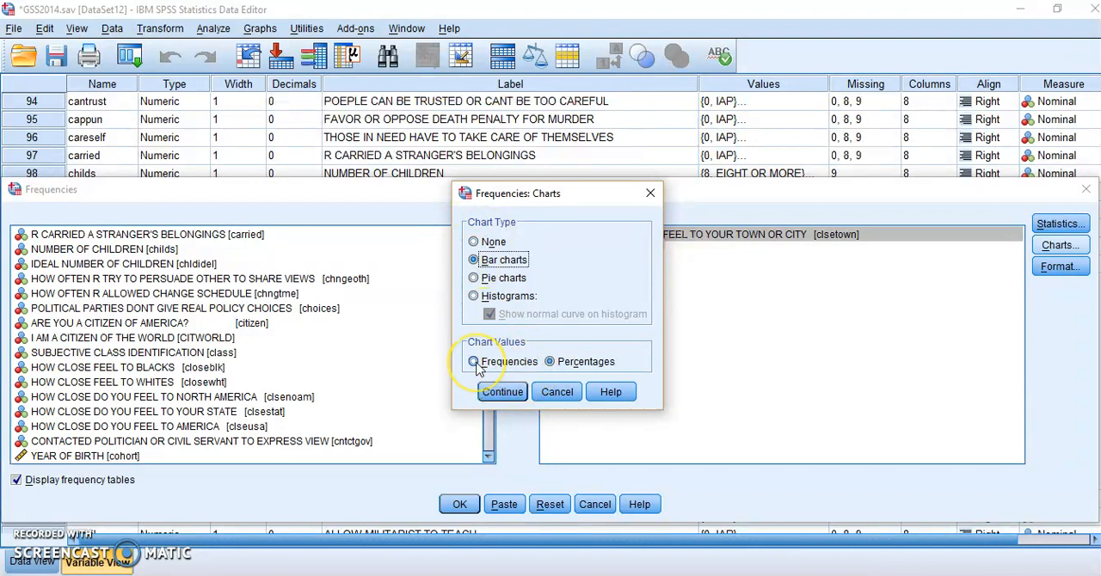
click(549, 362)
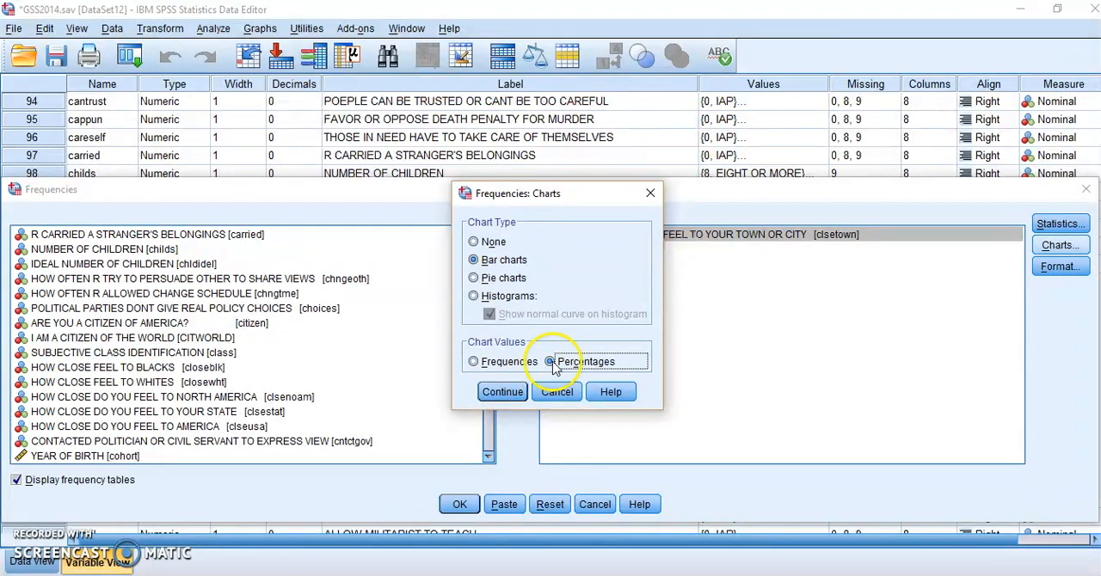
click(504, 395)
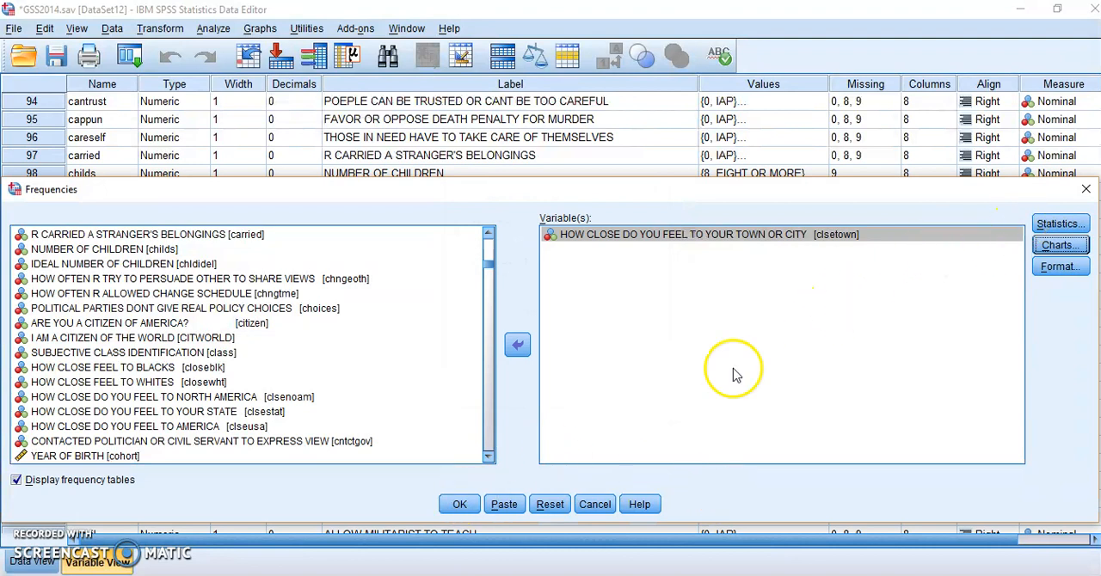
click(460, 508)
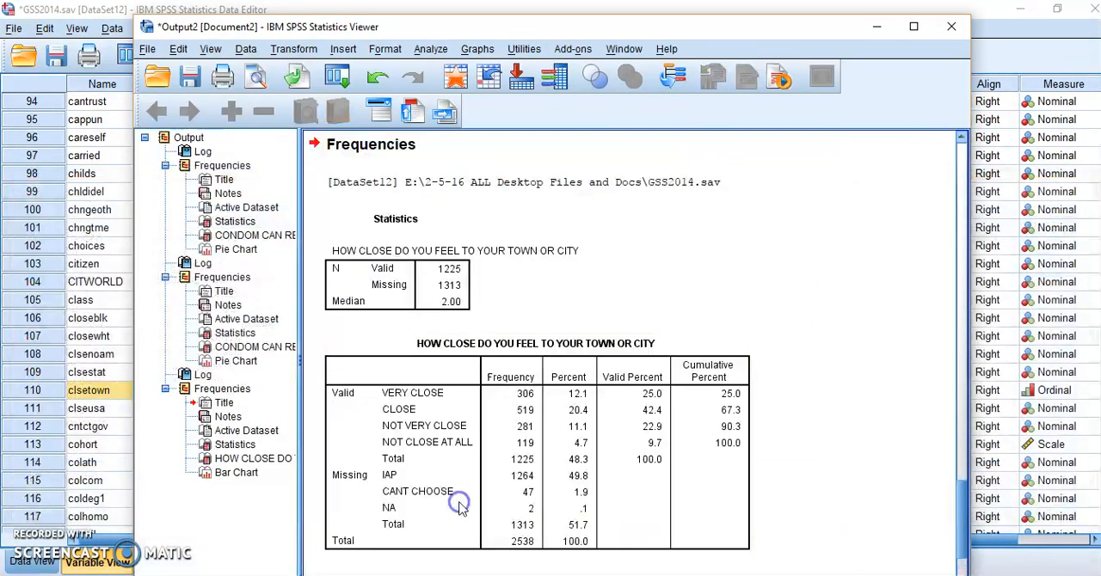
Step: Review the clsetown frequency table, add data value labels to the bars of its bar chart, and close the chart for editing
scroll(499, 486, down, 1)
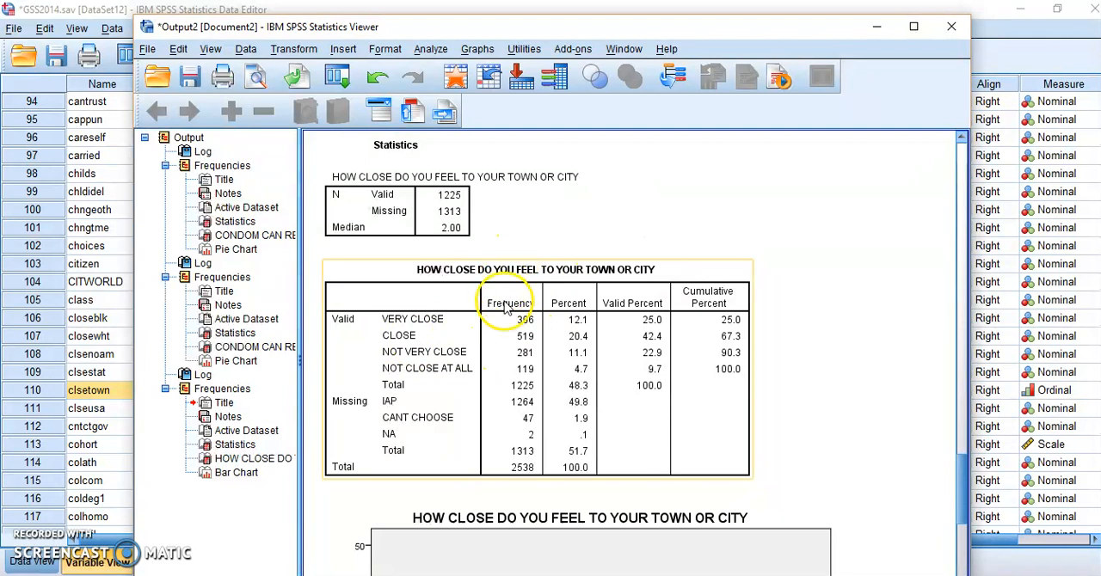
click(573, 303)
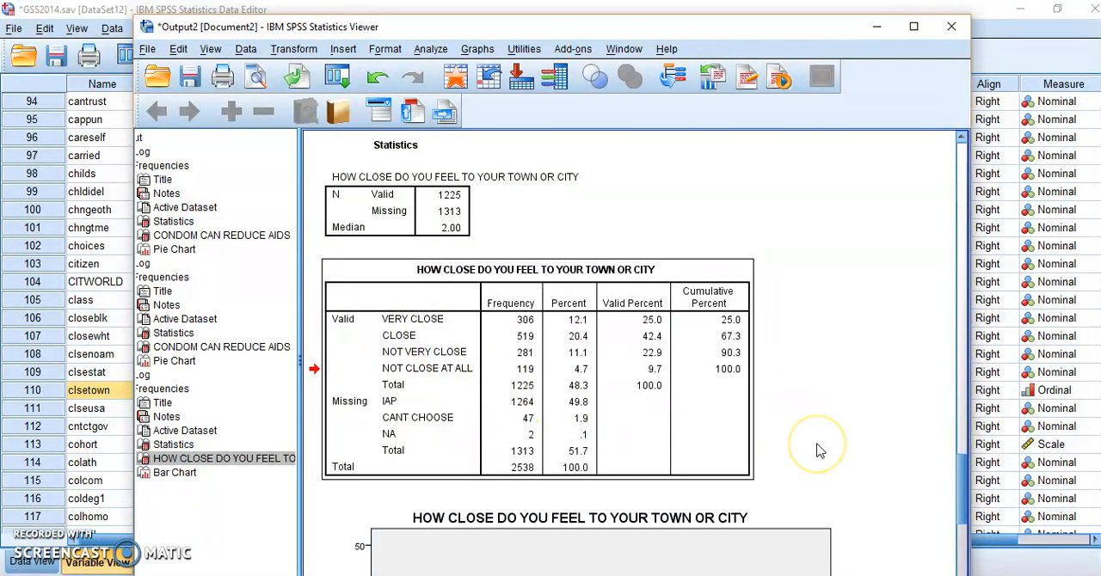
scroll(813, 456, down, 5)
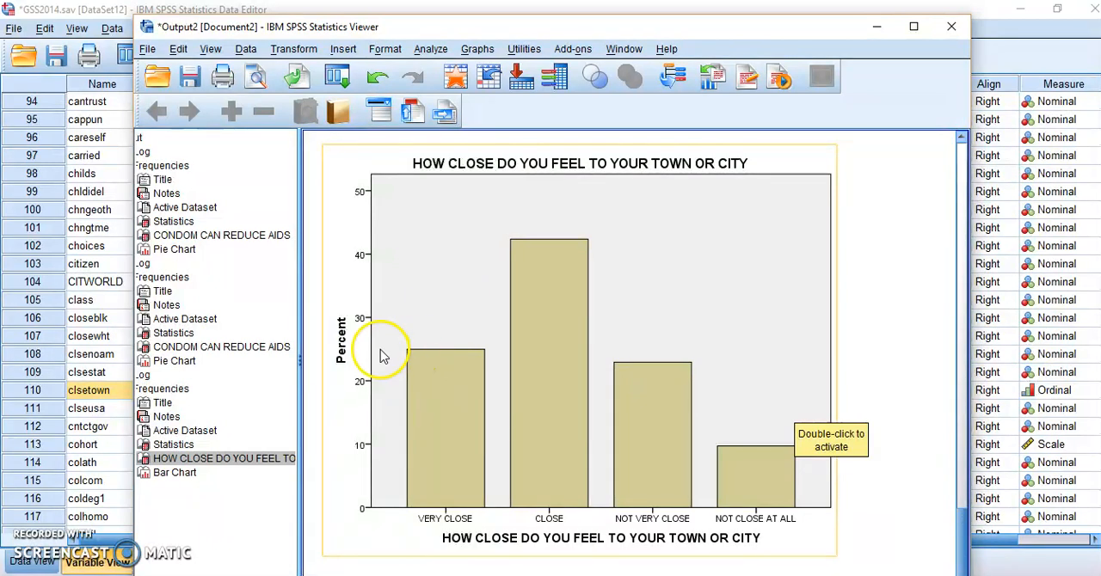
double_click(464, 443)
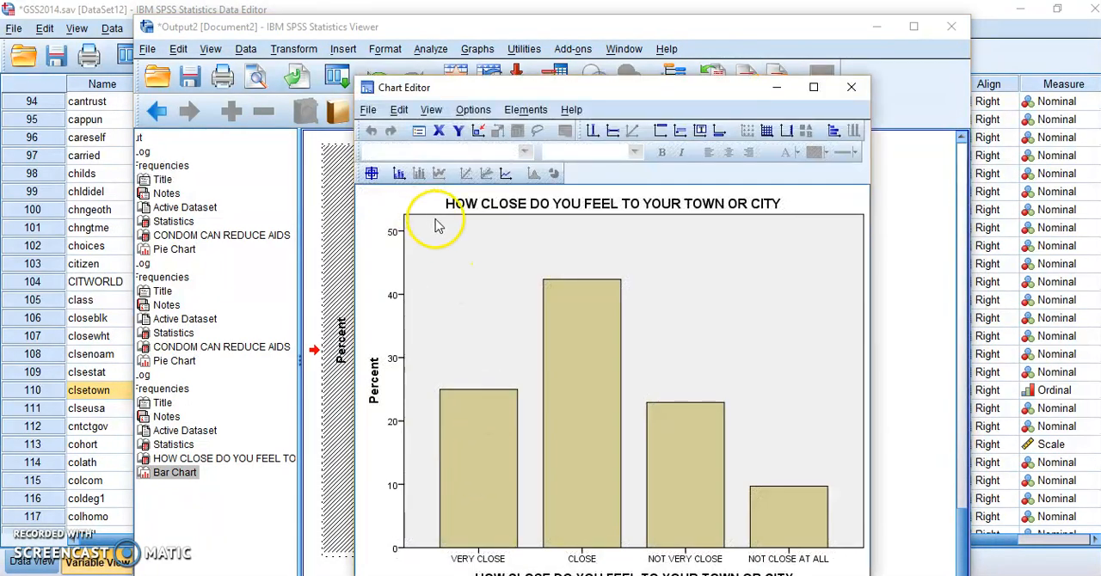
click(398, 174)
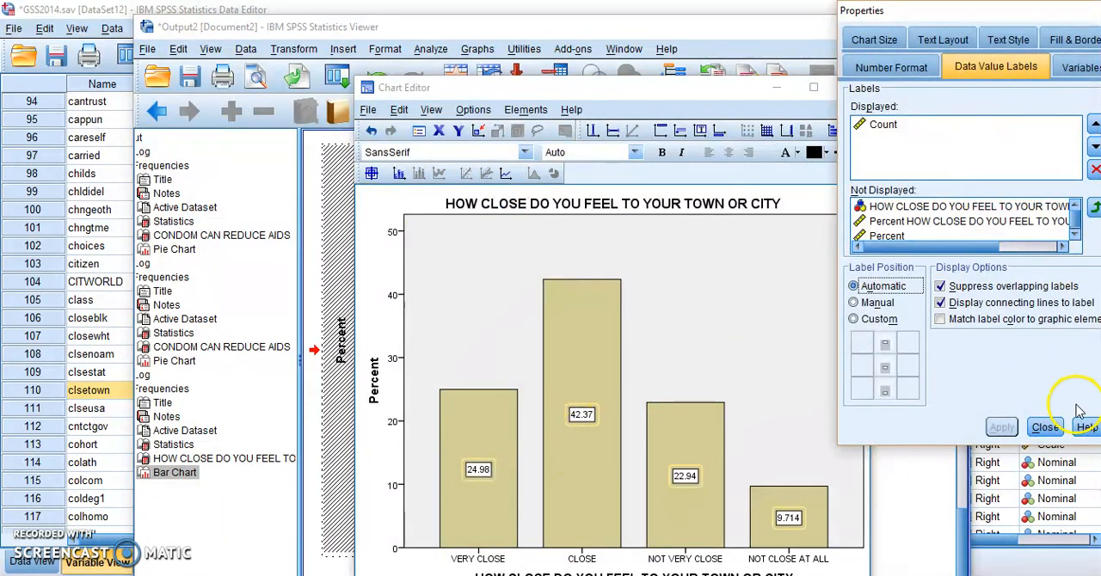
click(1045, 427)
click(608, 465)
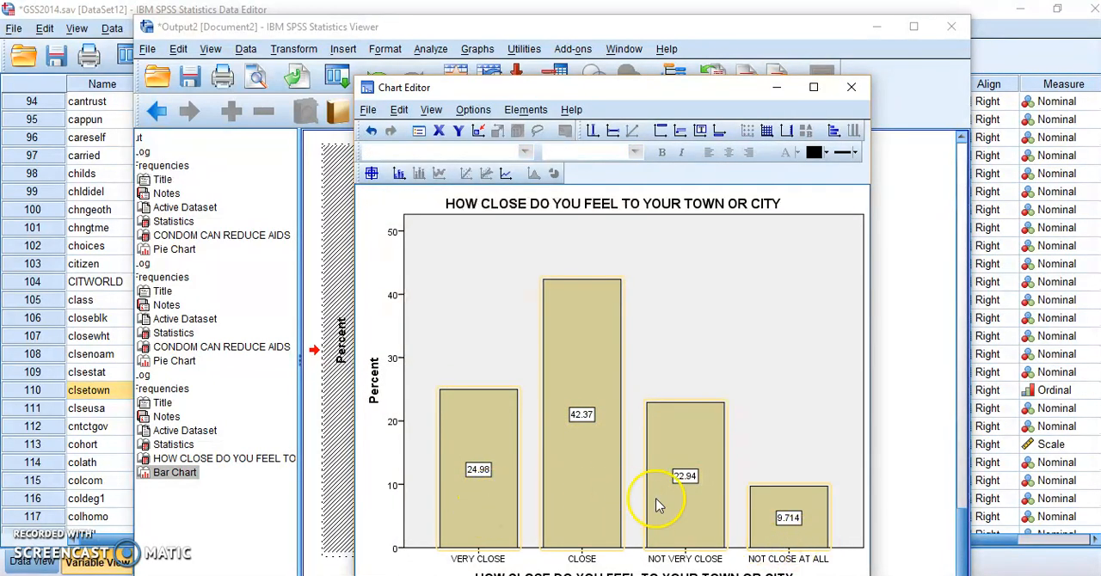
click(852, 88)
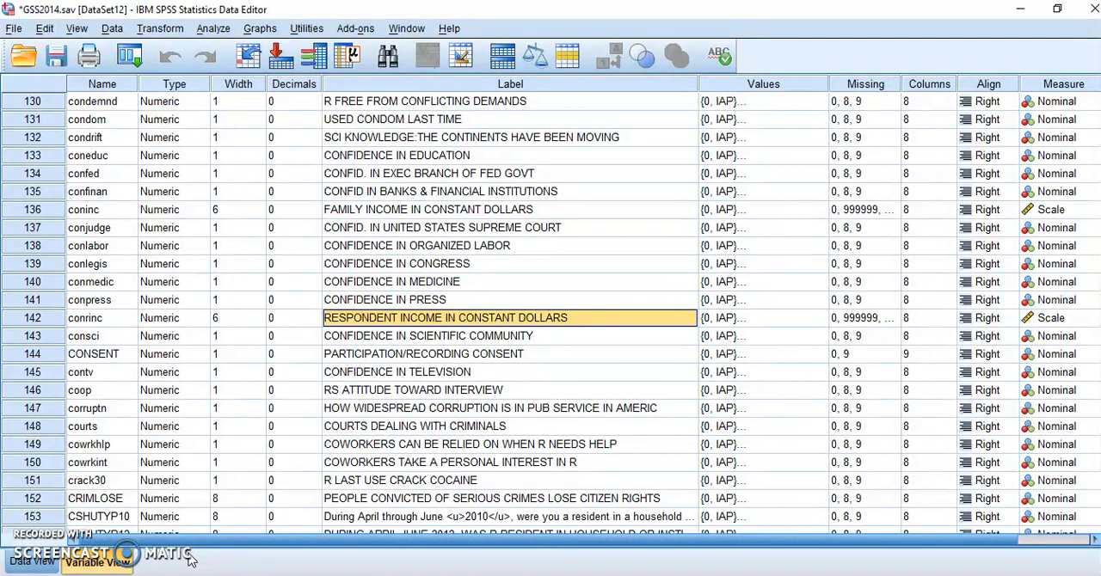
Step: Open the Frequencies analysis for the scale income variables and select FAMILY INCOME IN CONSTANT DOLLARS (coninc) among the variables to analyze
click(387, 323)
click(212, 29)
mouse_move(221, 52)
mouse_move(230, 68)
click(379, 73)
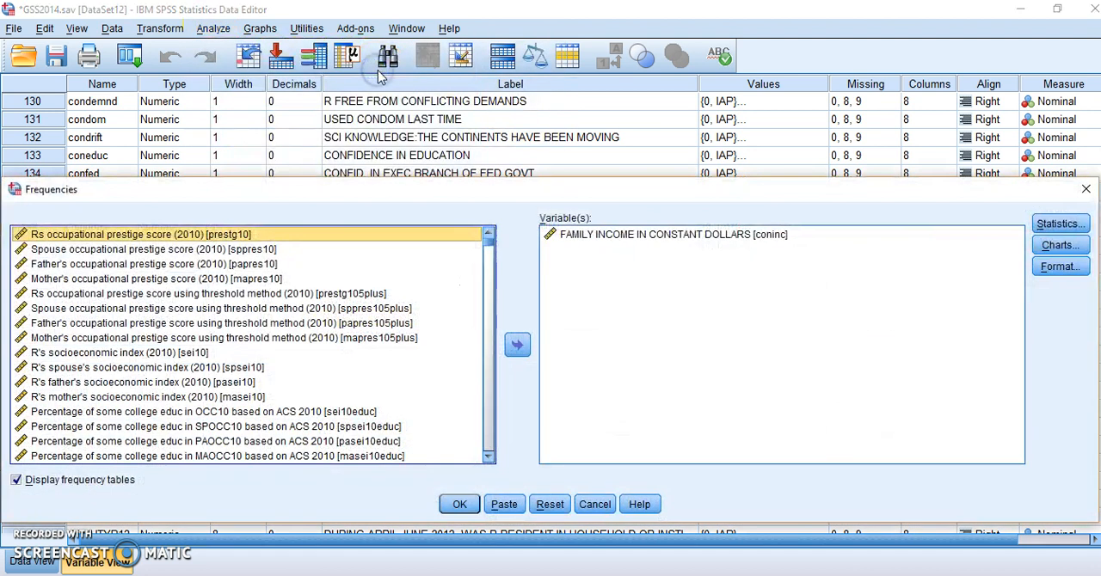
click(582, 240)
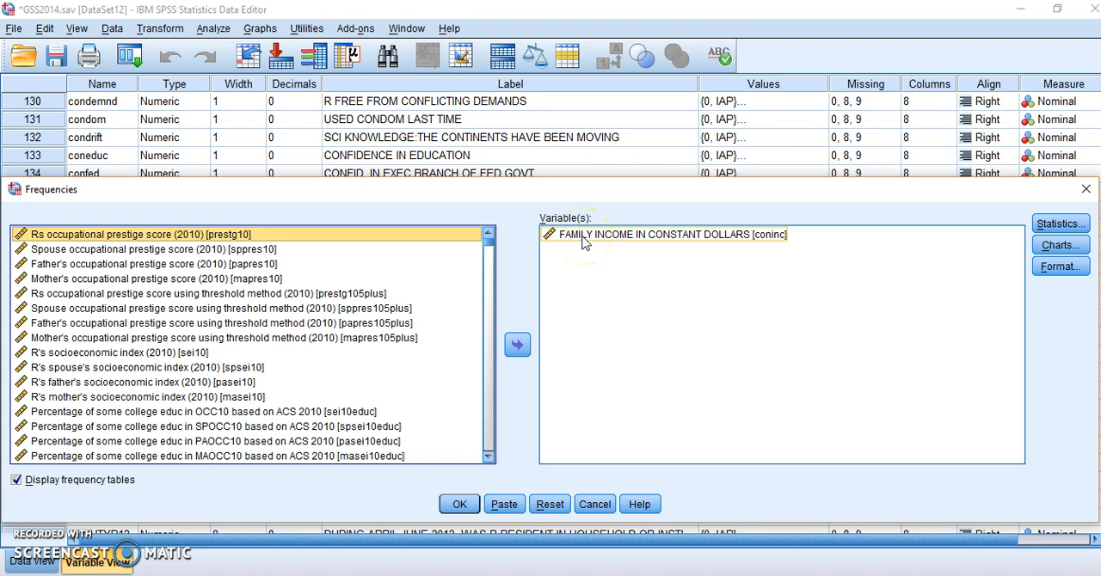
click(448, 511)
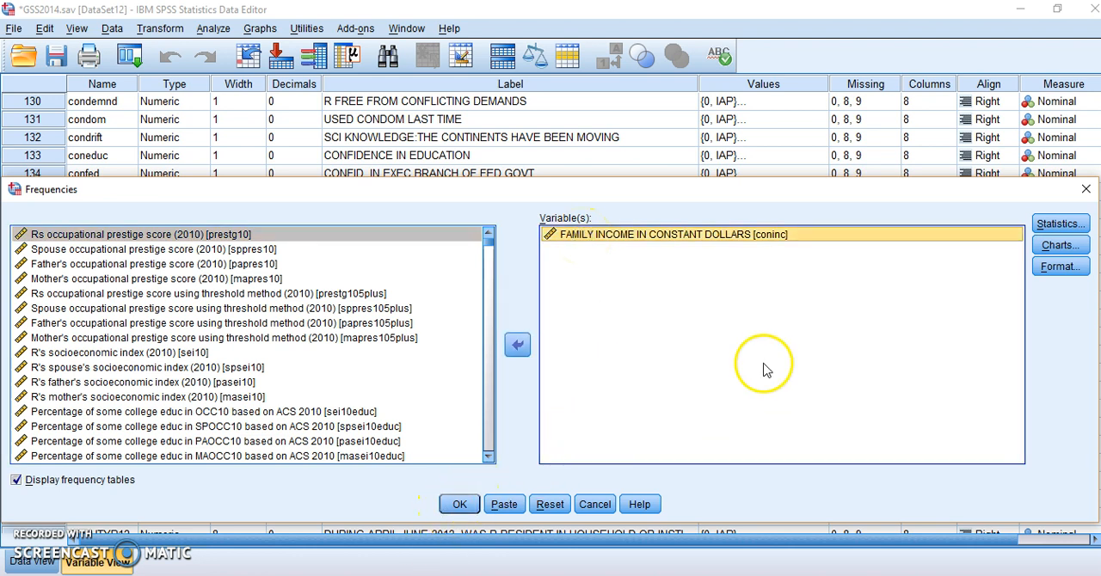
Step: Request the mean instead of the median as the central tendency statistic for coninc
click(1070, 227)
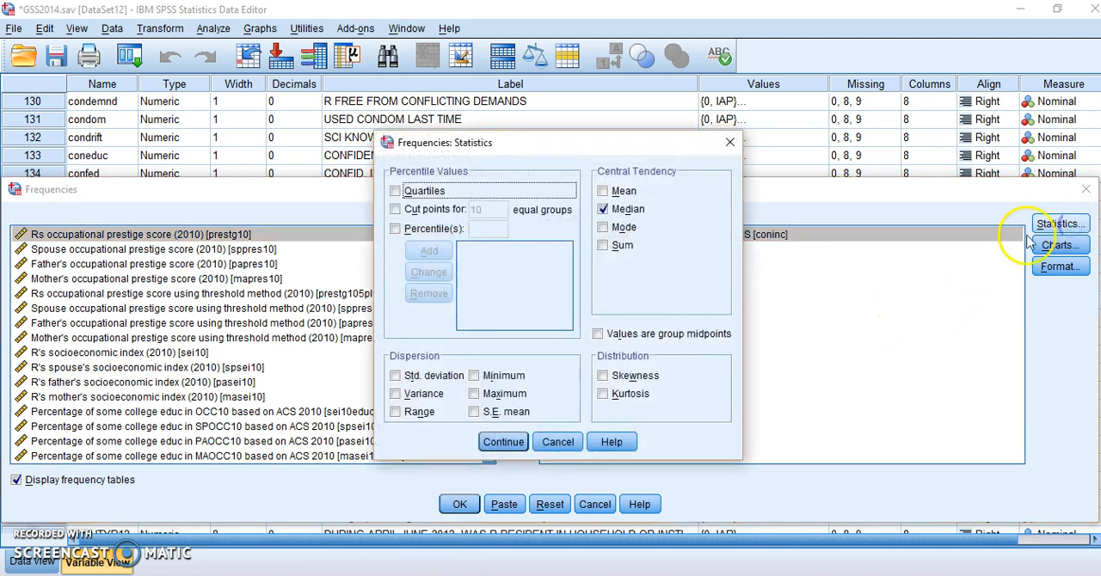
click(603, 209)
click(603, 191)
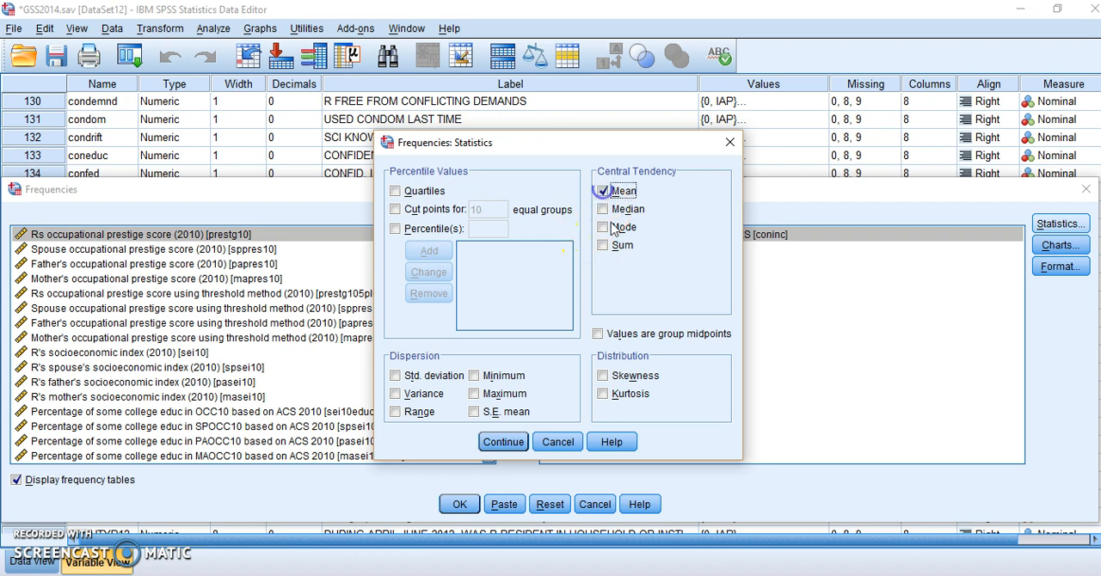
click(519, 444)
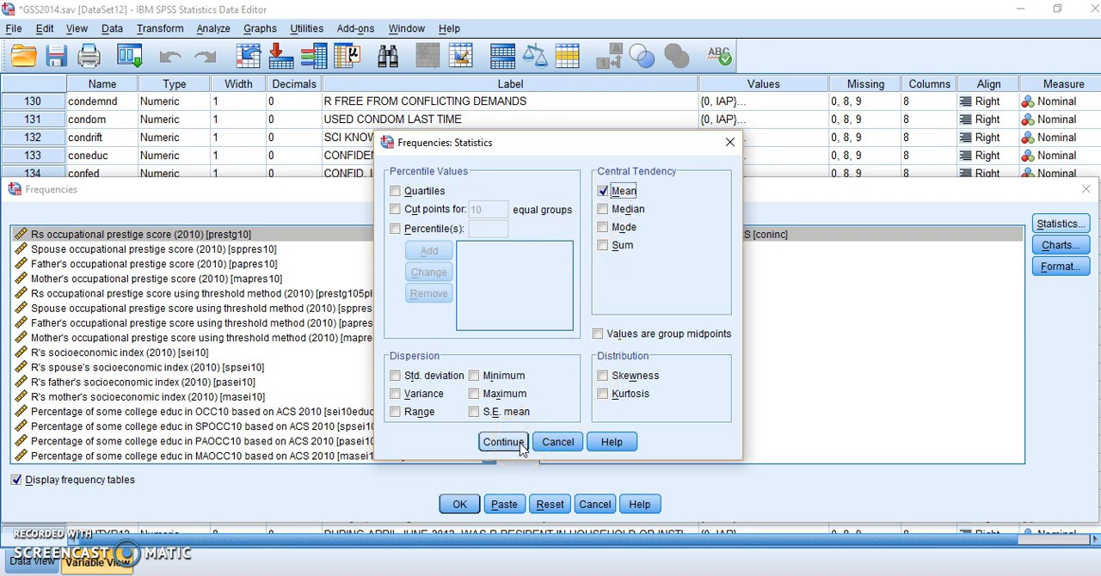
click(520, 444)
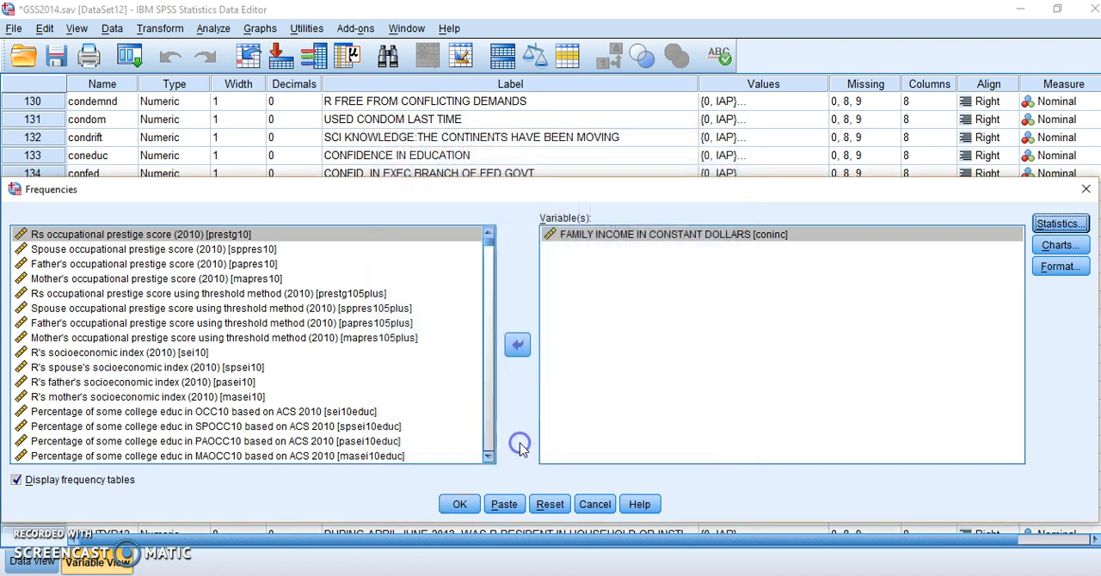
Step: Choose histograms with the normal curve as the chart type for coninc
click(1061, 245)
click(504, 259)
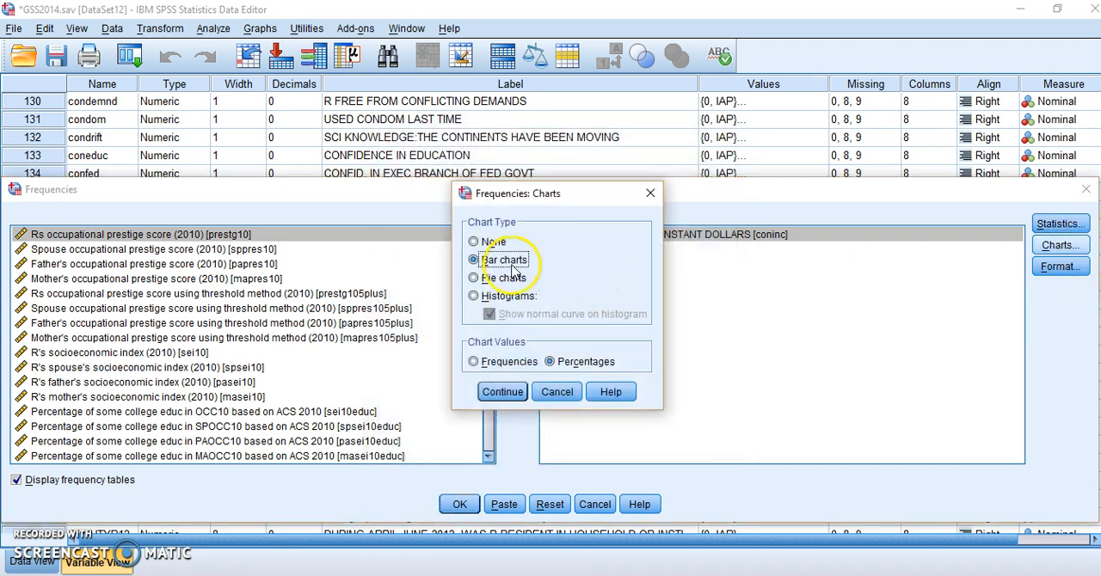
click(476, 297)
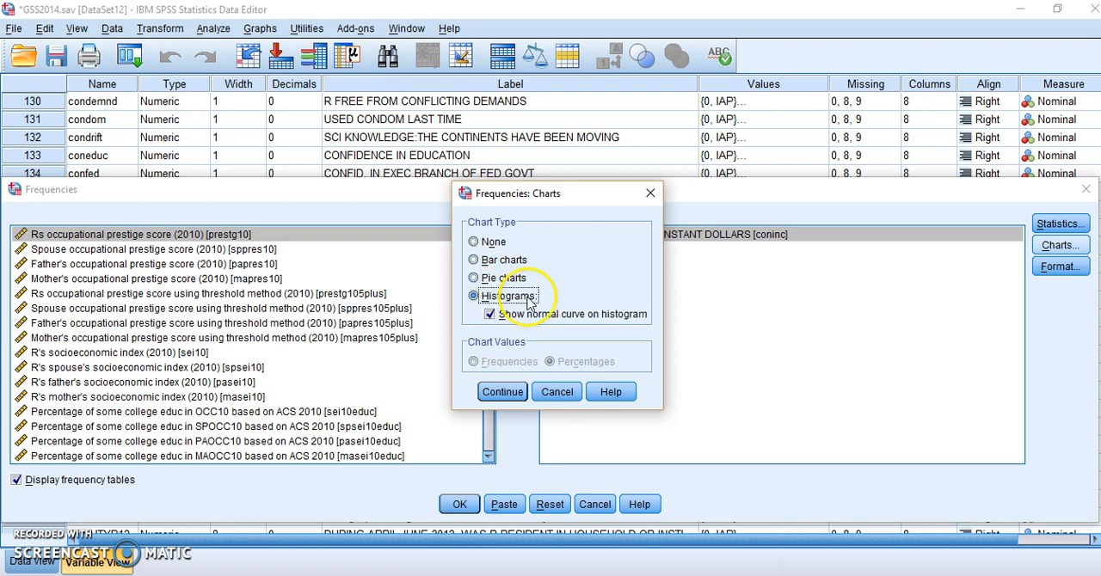